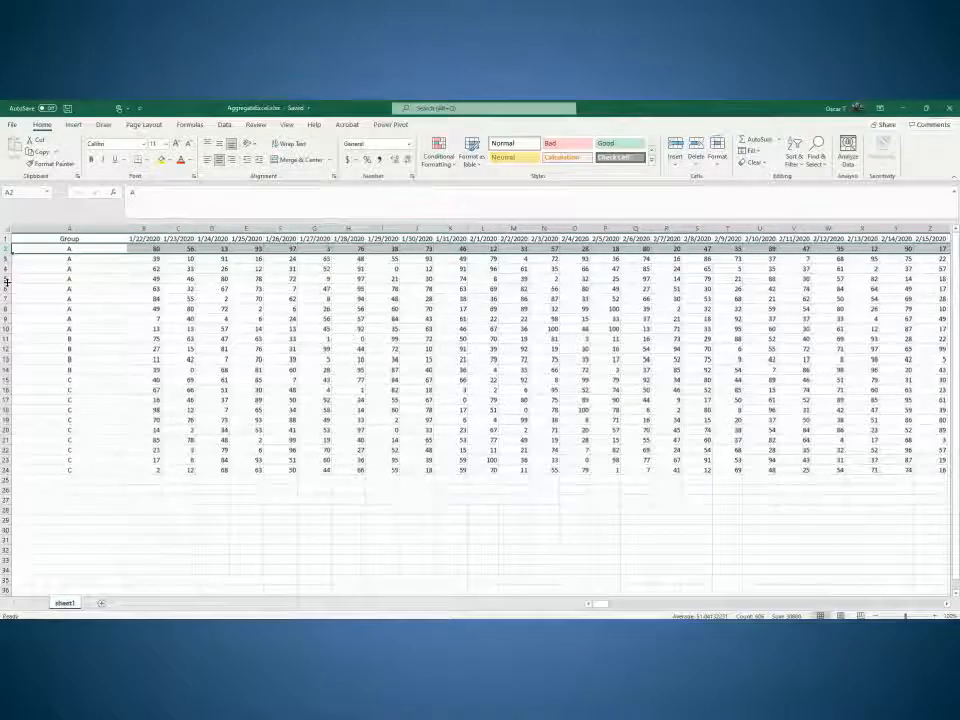
# Step: Examine the group A, B and C rows and the date columns of the sheet
pyautogui.click(6, 280)
pyautogui.click(6, 289)
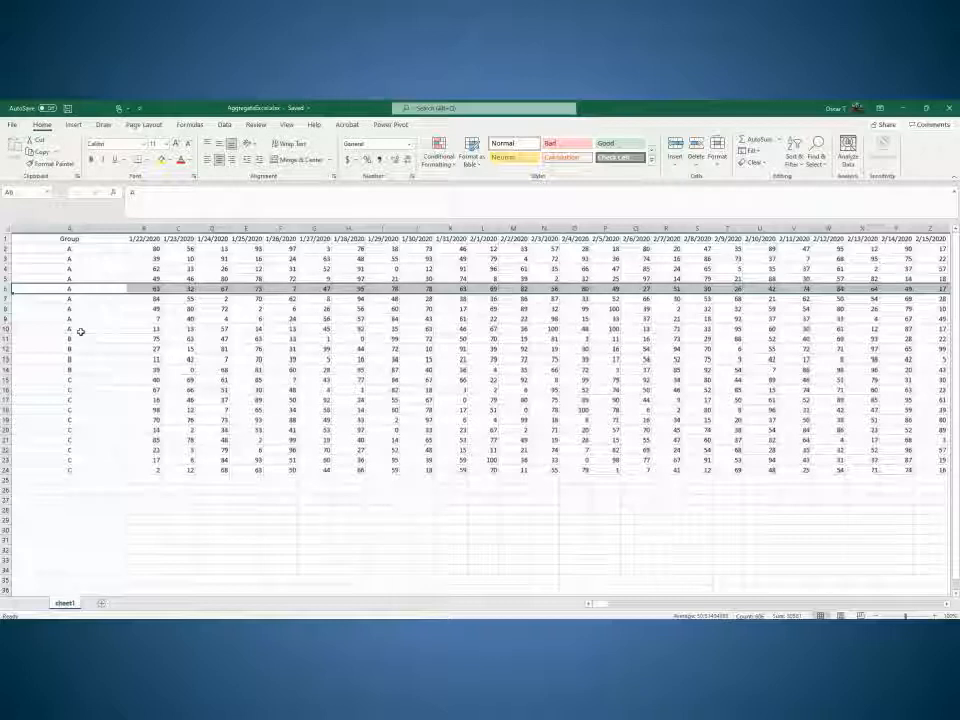
pyautogui.click(78, 239)
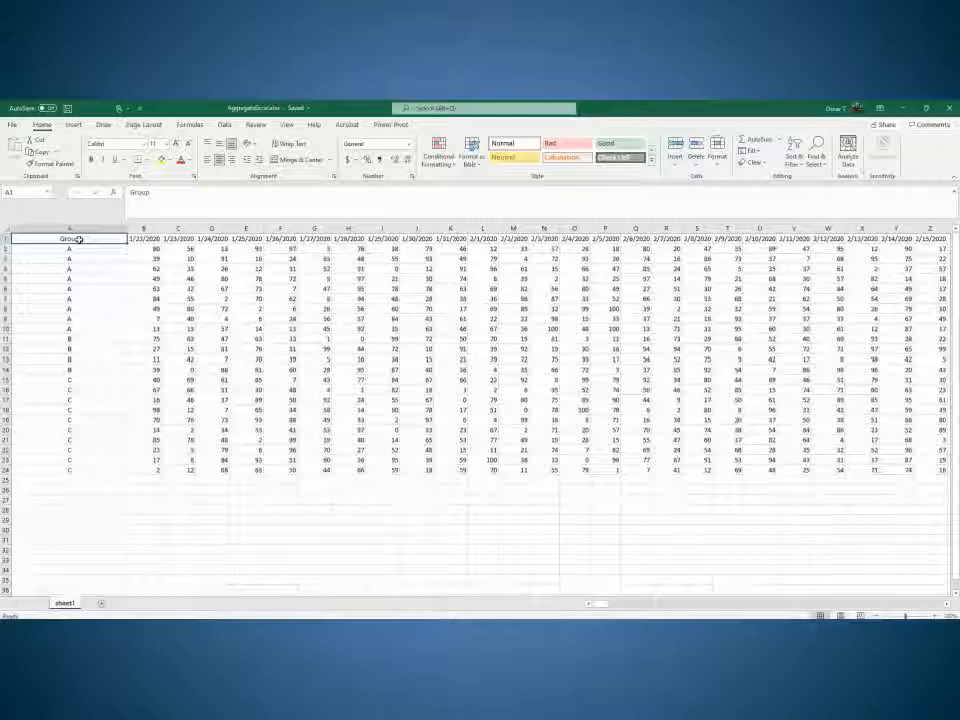
pyautogui.click(34, 268)
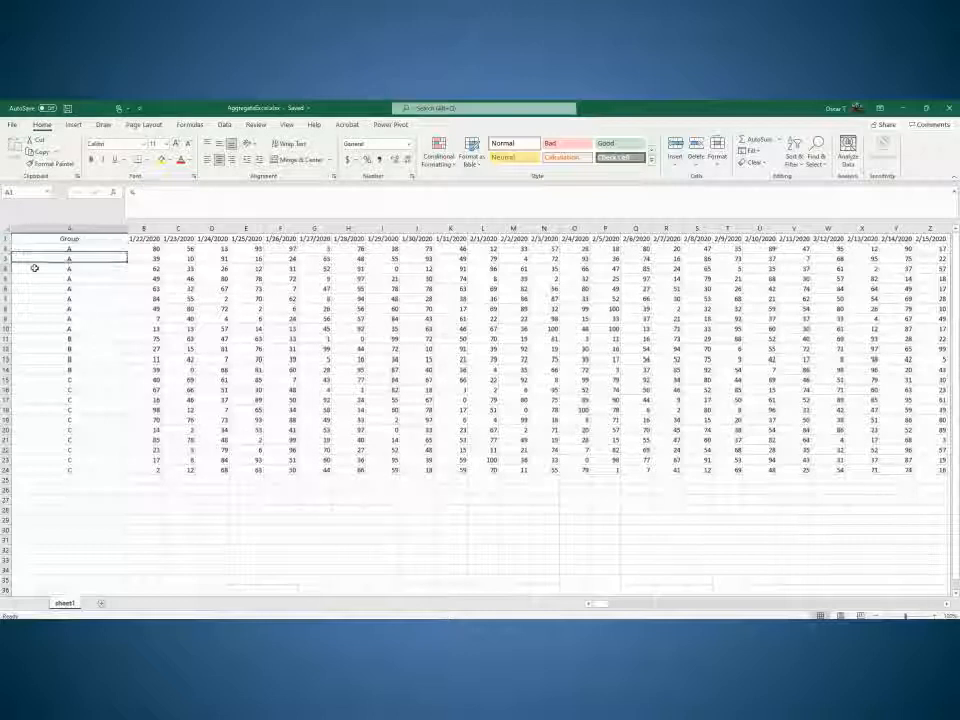
pyautogui.moveTo(6, 248); pyautogui.dragTo(8, 330)
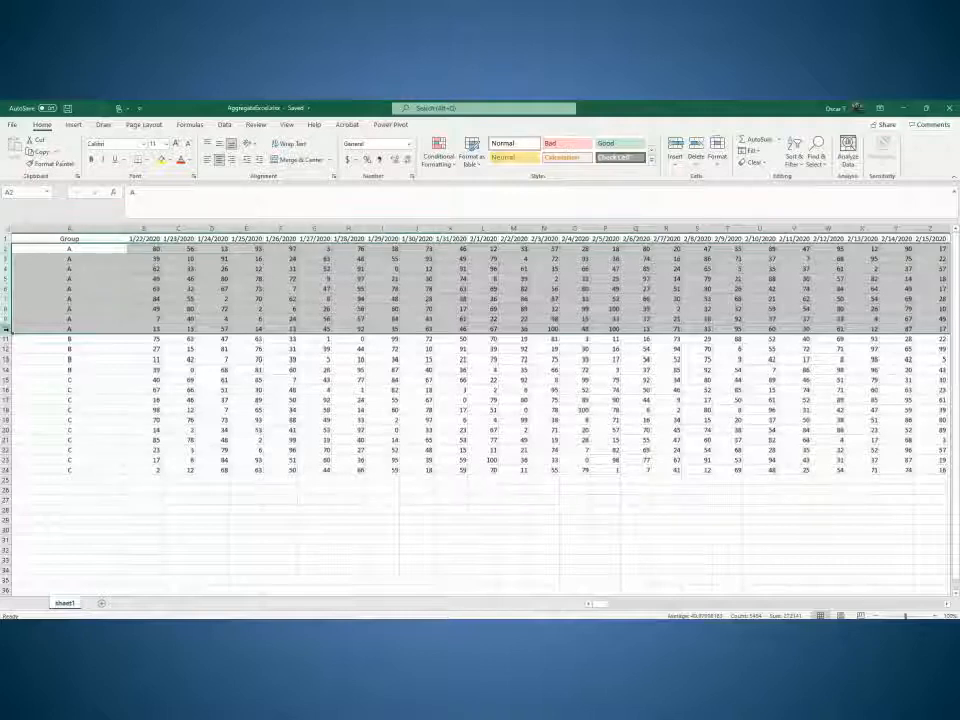
pyautogui.click(24, 271)
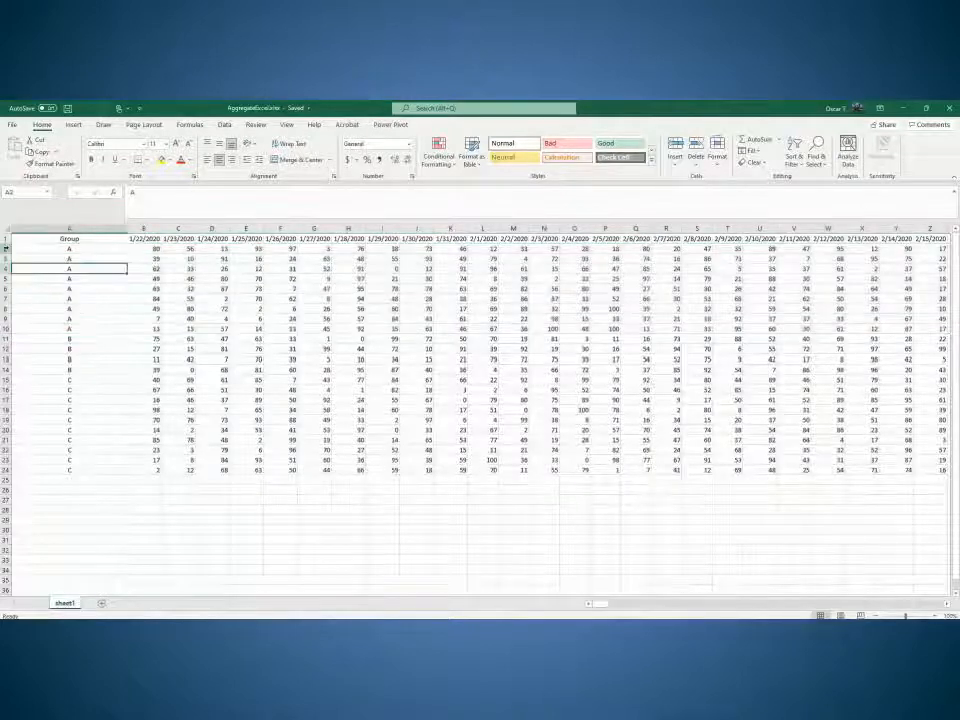
pyautogui.moveTo(7, 249); pyautogui.dragTo(21, 467)
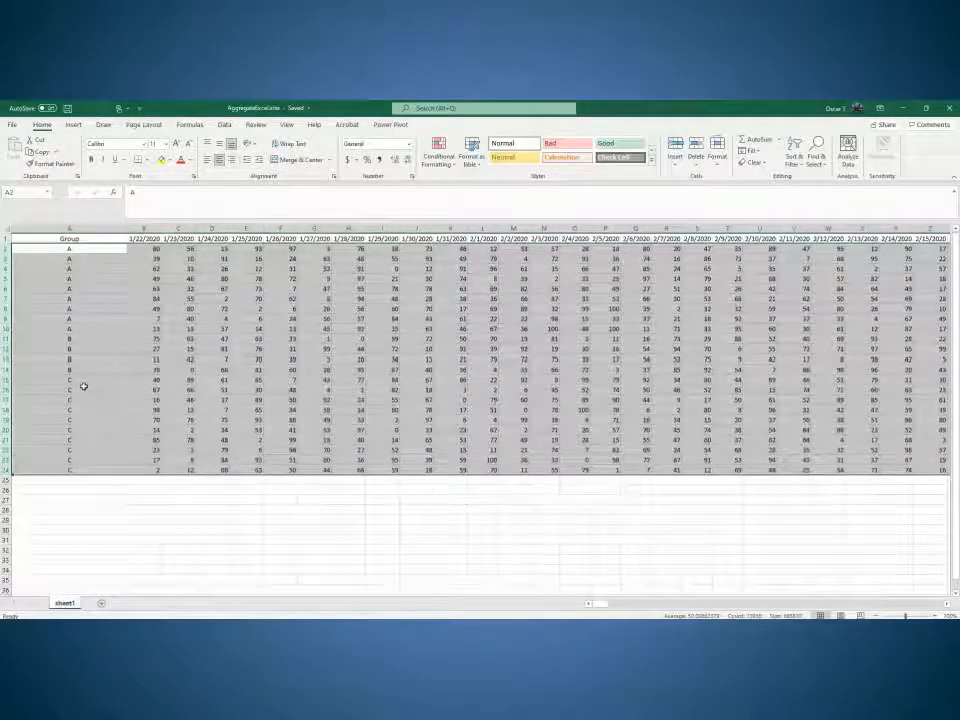
pyautogui.click(97, 330)
pyautogui.click(75, 242)
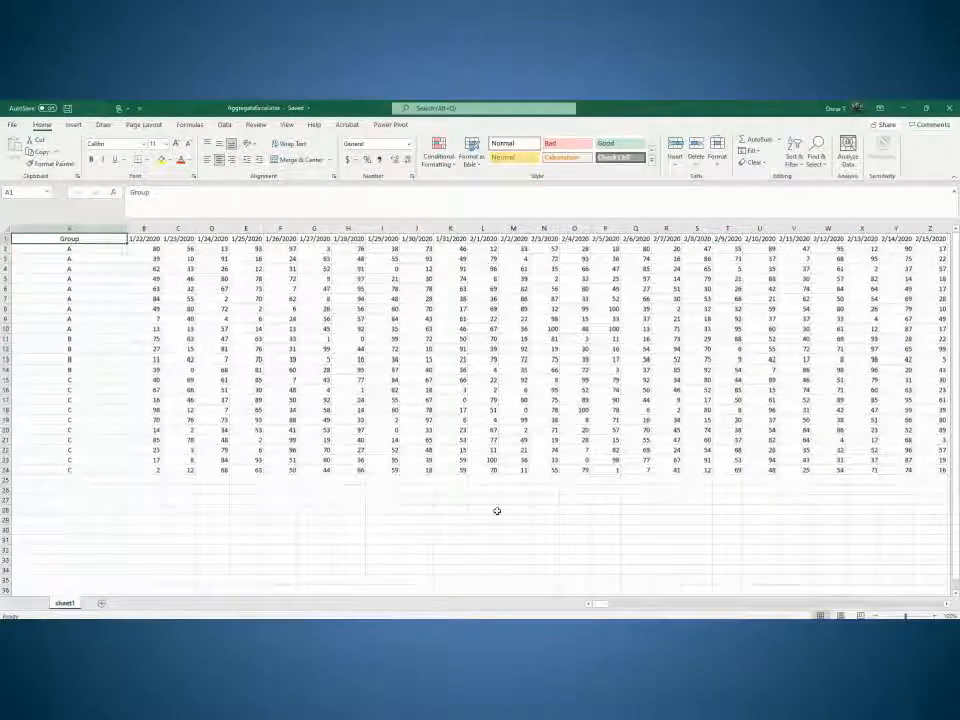
pyautogui.moveTo(598, 605)
pyautogui.mouseDown()
pyautogui.moveTo(803, 607)
pyautogui.moveTo(590, 606)
pyautogui.mouseUp()
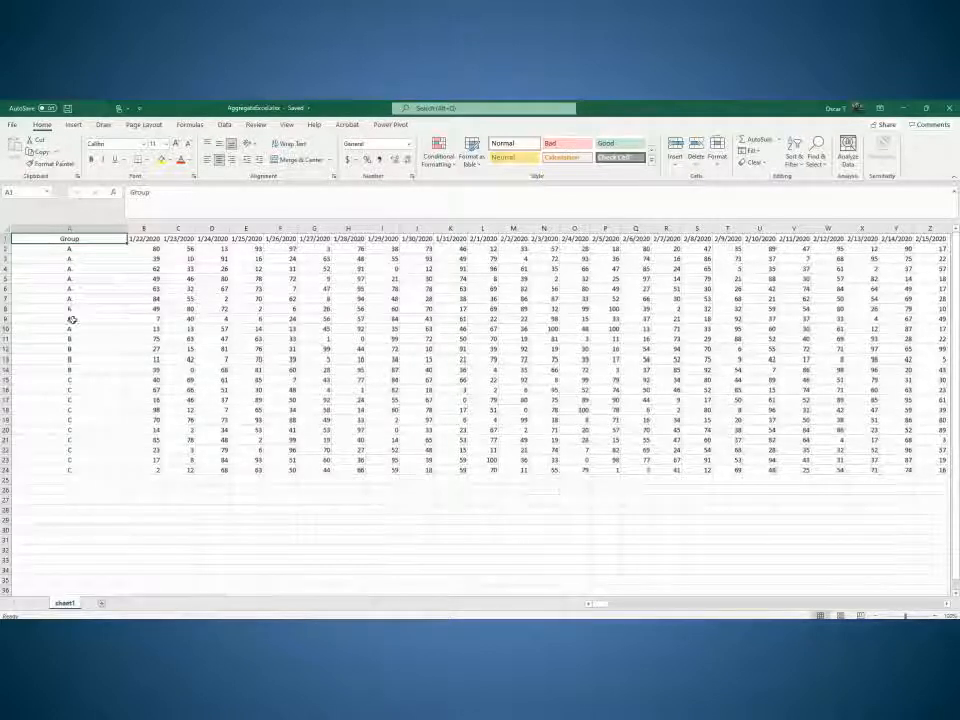
pyautogui.moveTo(7, 249); pyautogui.dragTo(8, 329)
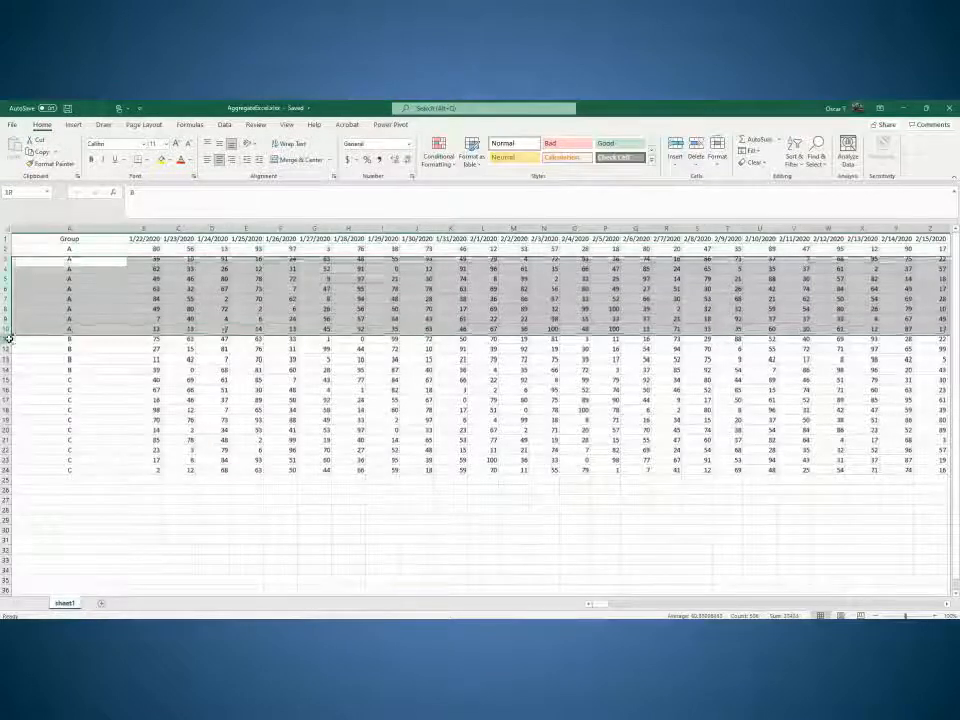
# Step: Insert three blank rows between the last group A row and the first group B row
pyautogui.click(8, 339)
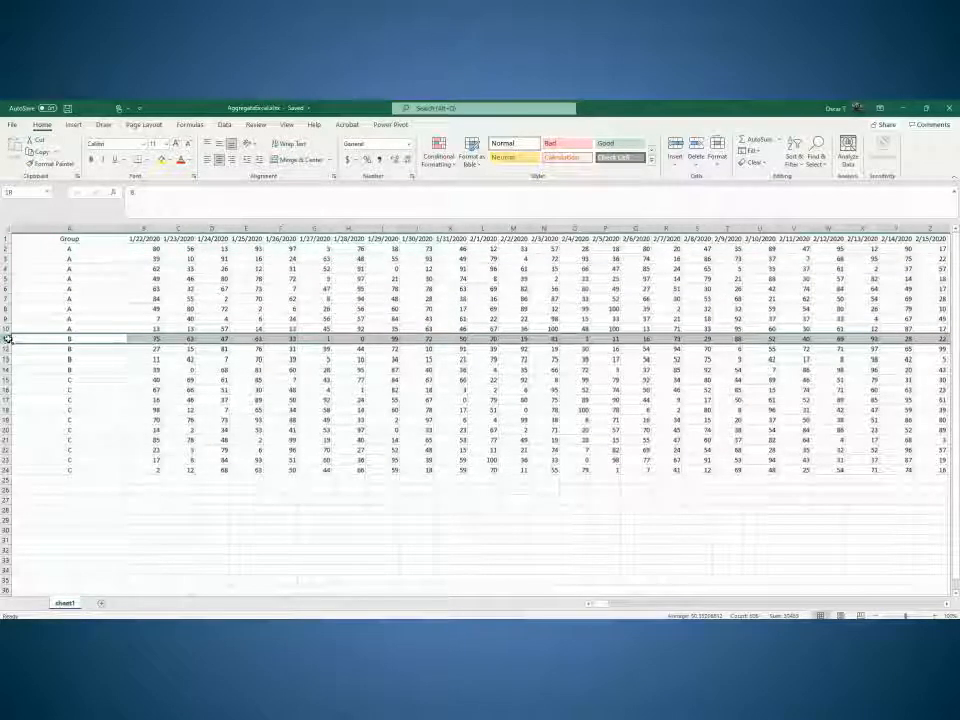
pyautogui.moveTo(8, 339); pyautogui.dragTo(8, 360)
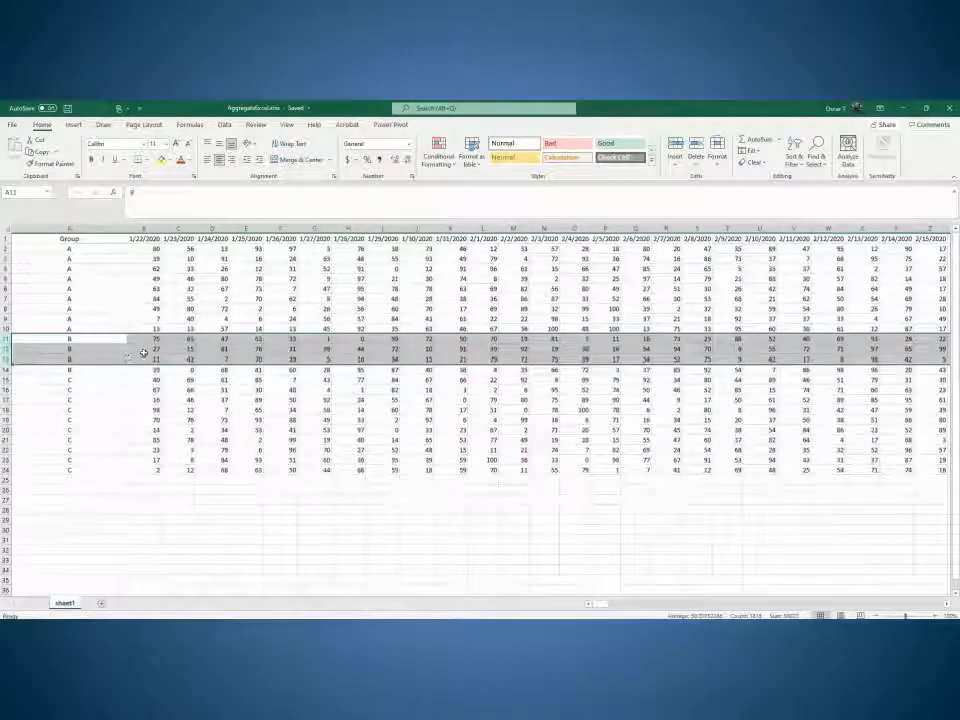
pyautogui.rightClick(146, 350)
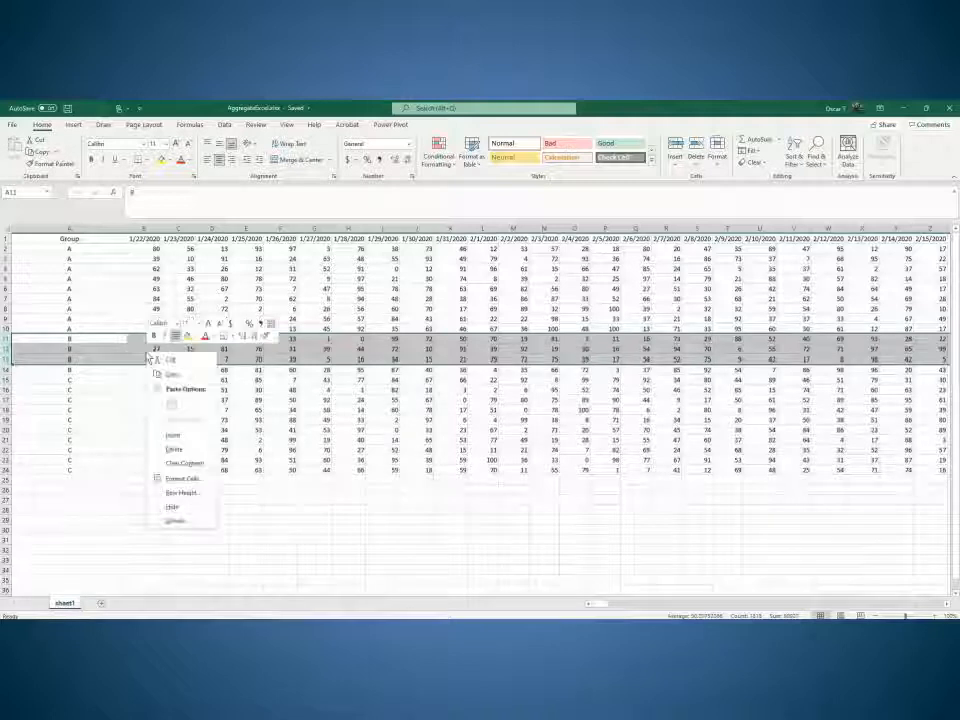
pyautogui.click(174, 437)
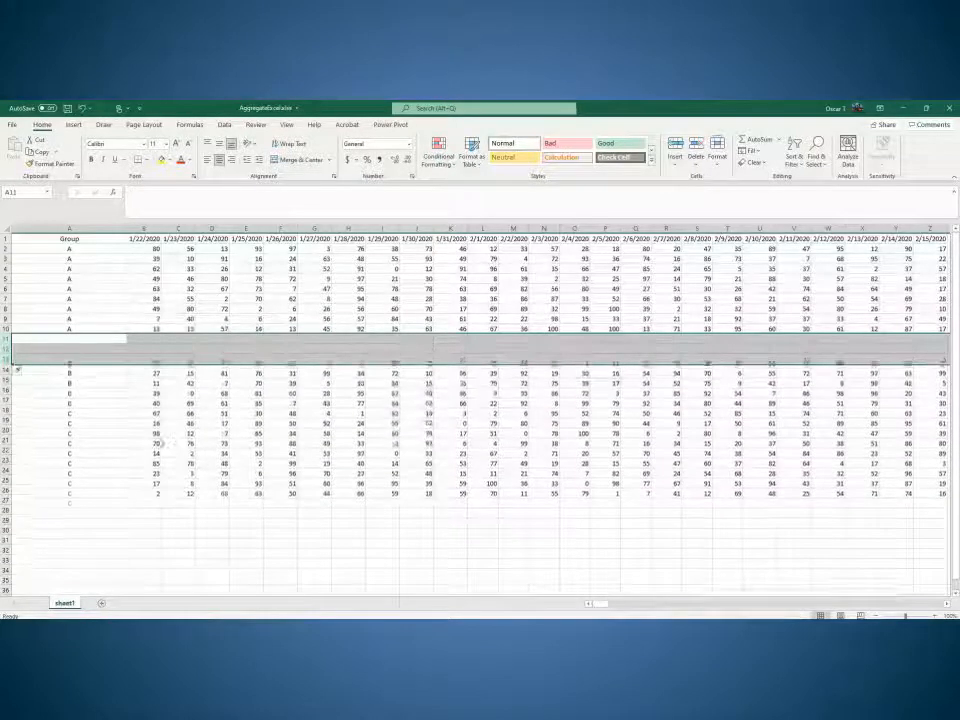
# Step: Insert three blank rows between the last group B row and the first group C row
pyautogui.click(48, 401)
pyautogui.moveTo(5, 410); pyautogui.dragTo(5, 430)
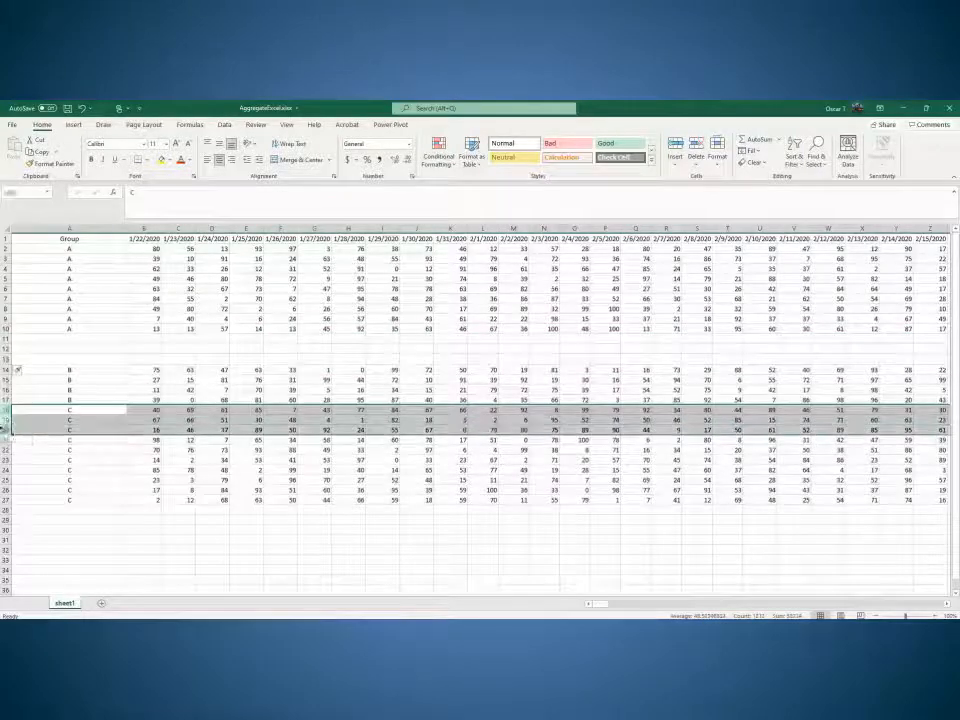
pyautogui.rightClick(198, 420)
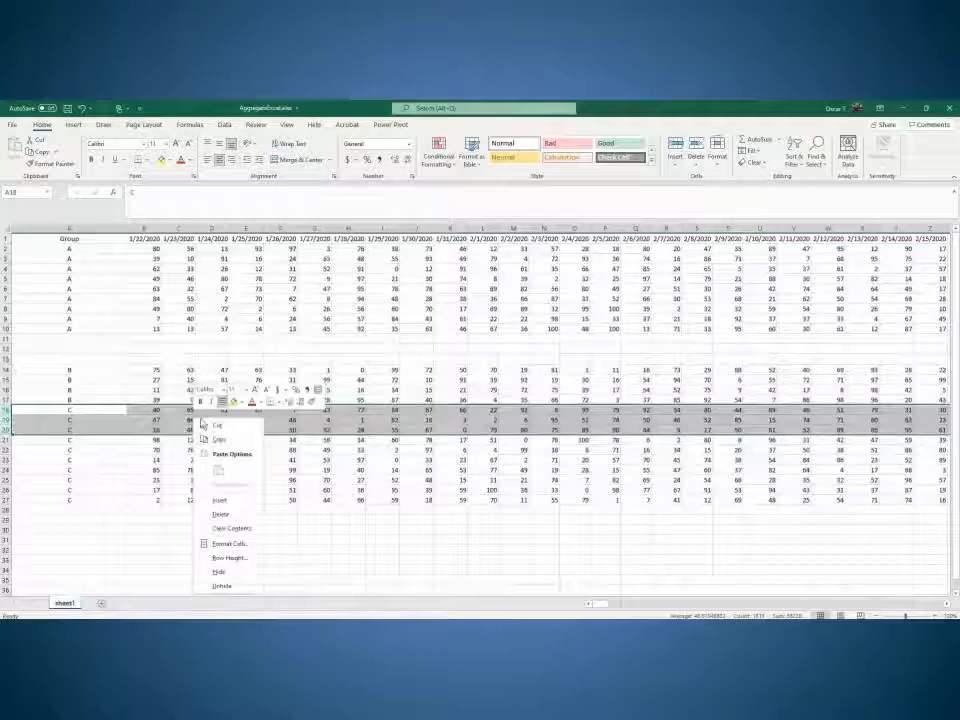
pyautogui.click(221, 501)
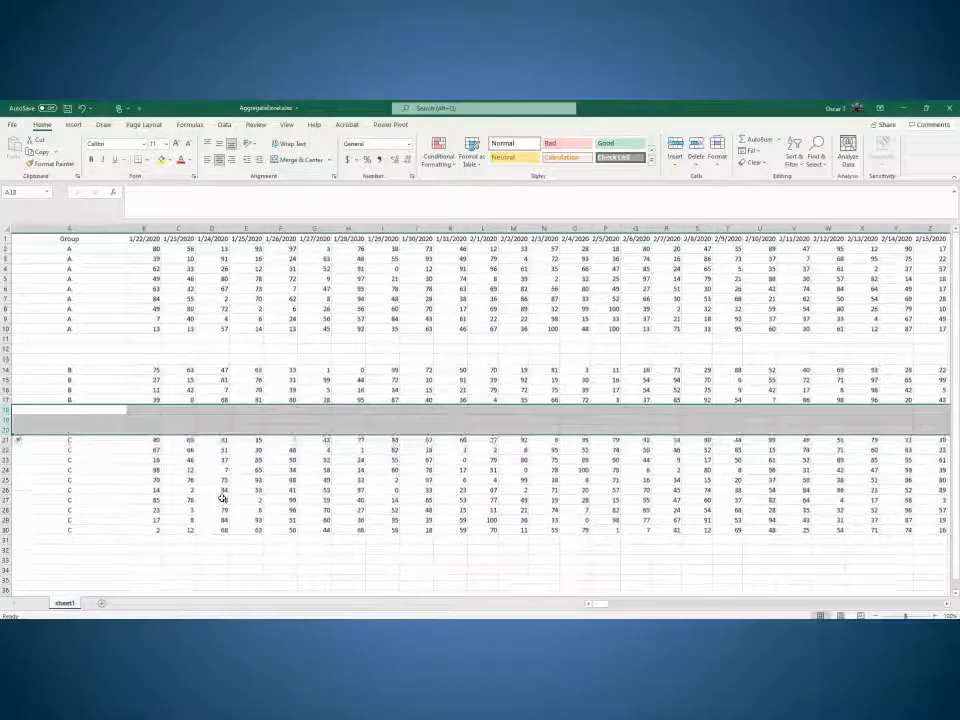
# Step: Label the total rows for the three groups with A in A12, B in A19 and C in A32
pyautogui.click(64, 350)
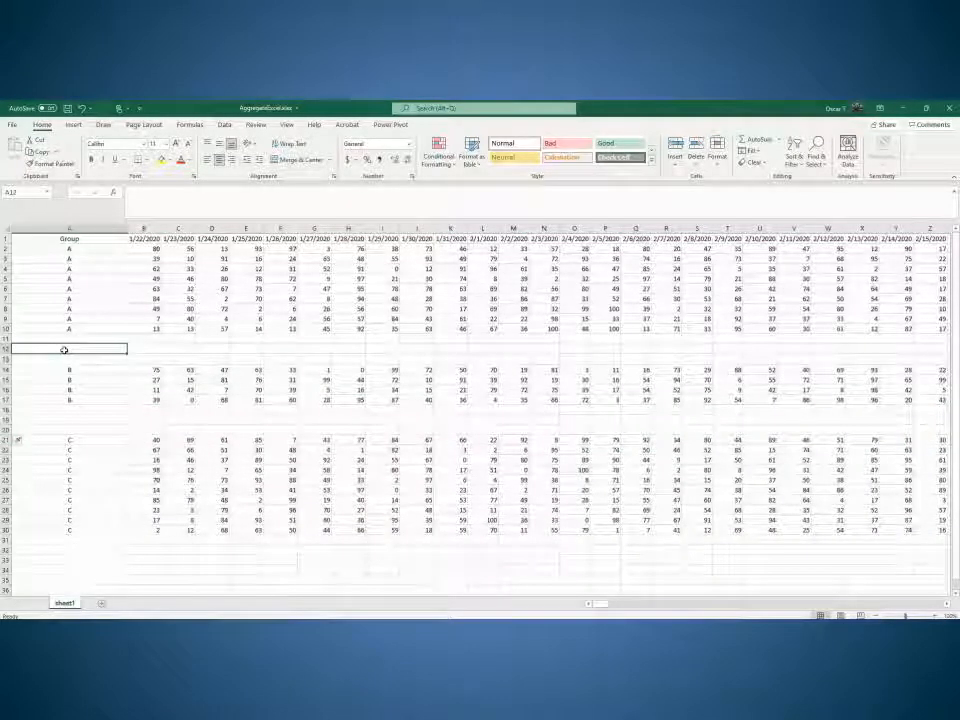
pyautogui.write('a')
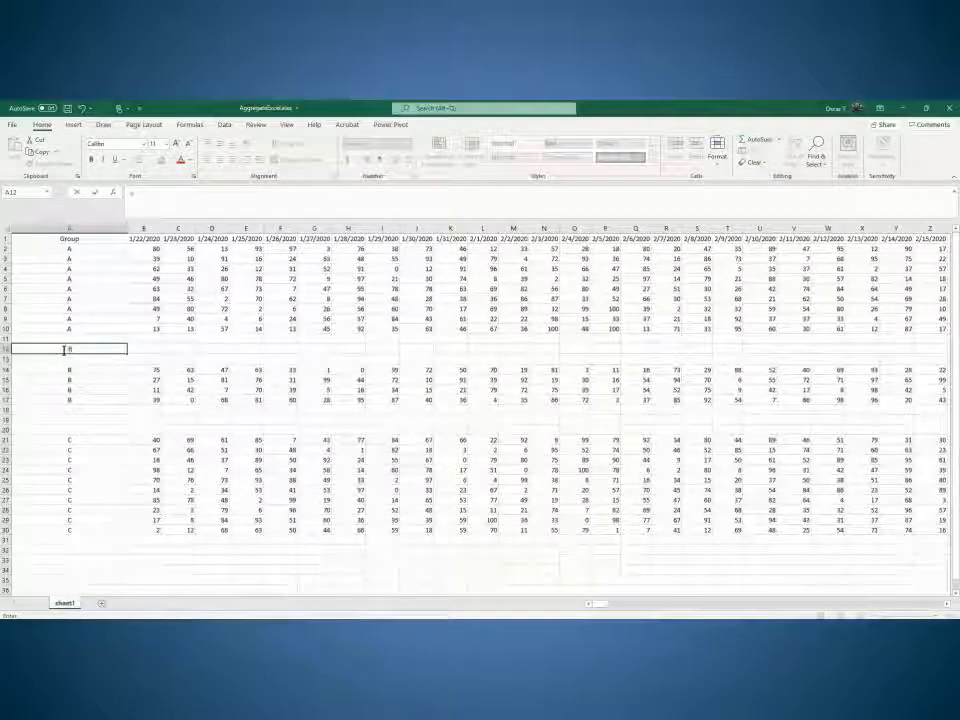
pyautogui.click(61, 423)
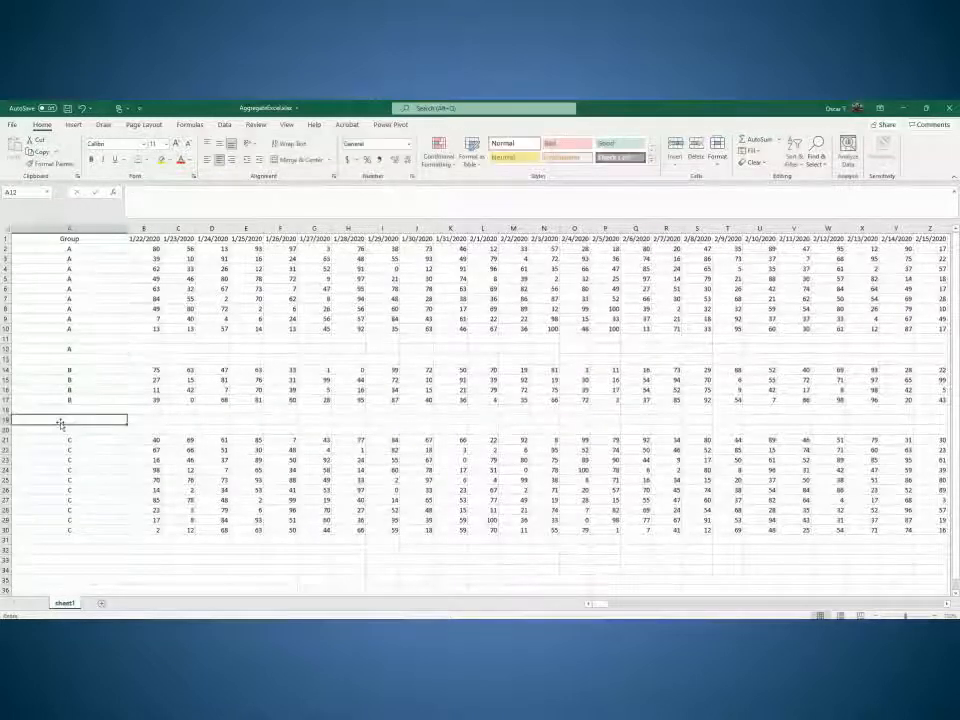
pyautogui.write('b')
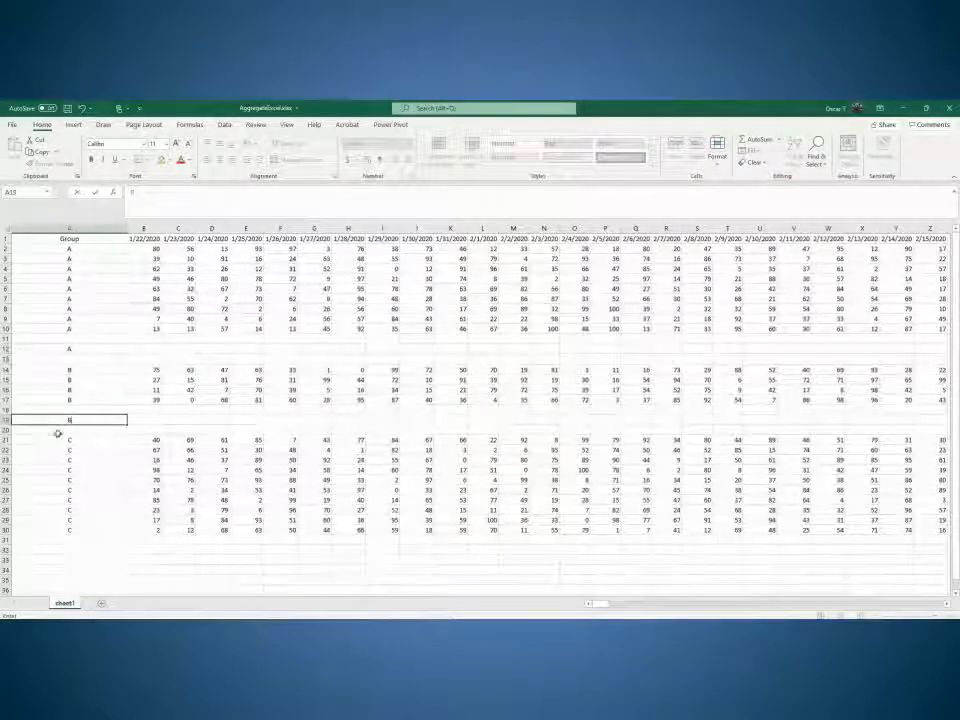
pyautogui.click(69, 549)
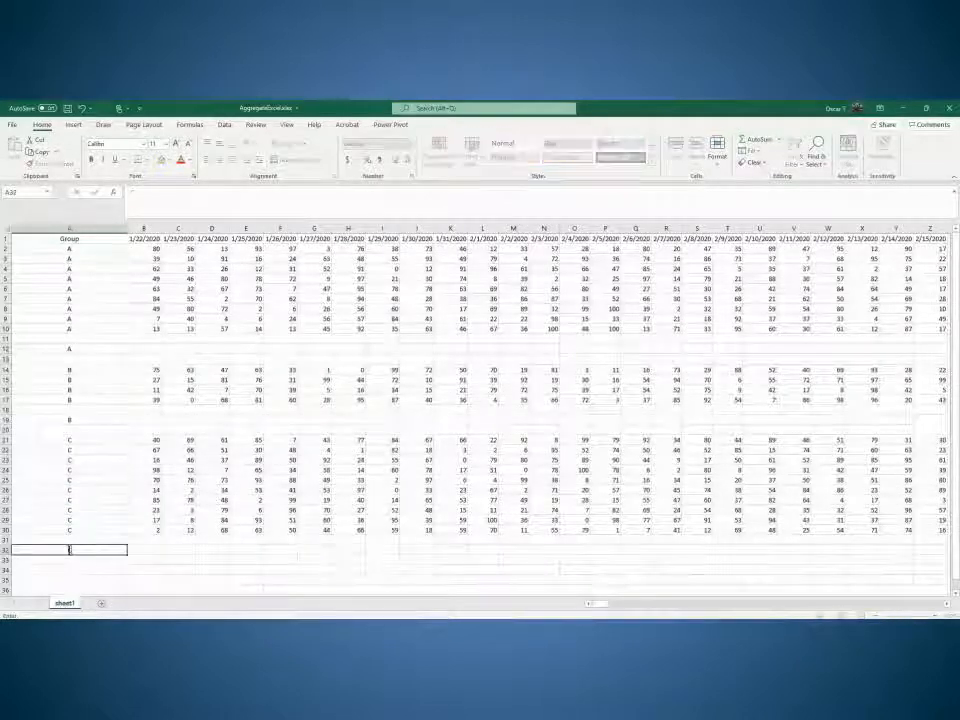
pyautogui.write('c')
# Step: Total group A for 1/22/2020 in B12 with =SUM(B2:B10) and fill the formula across to H12
pyautogui.click(61, 352)
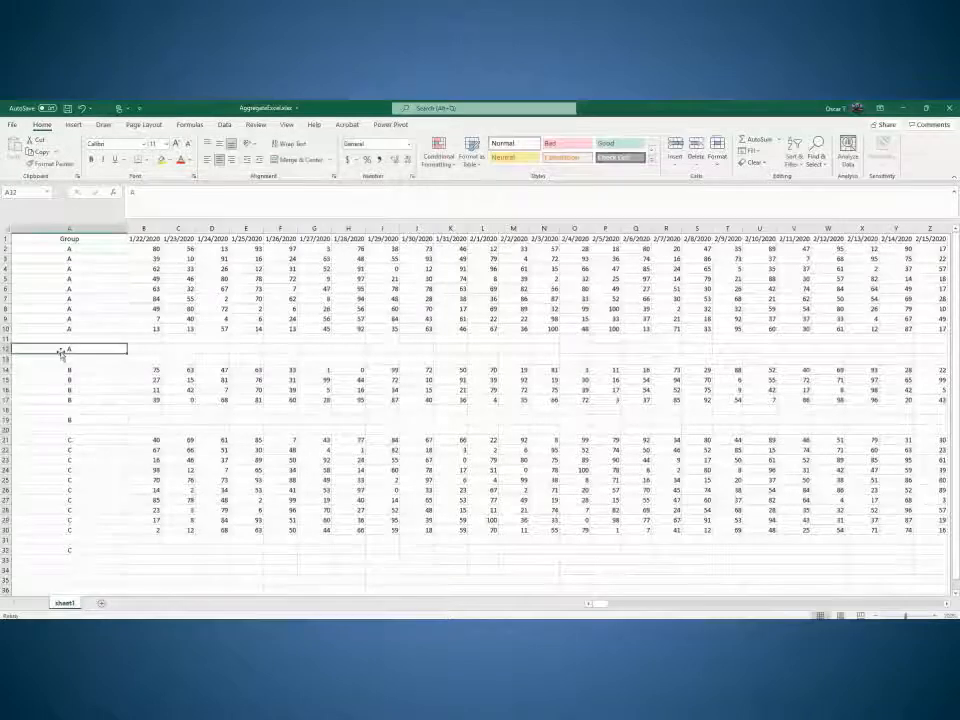
pyautogui.write('a')
pyautogui.press('Tab')
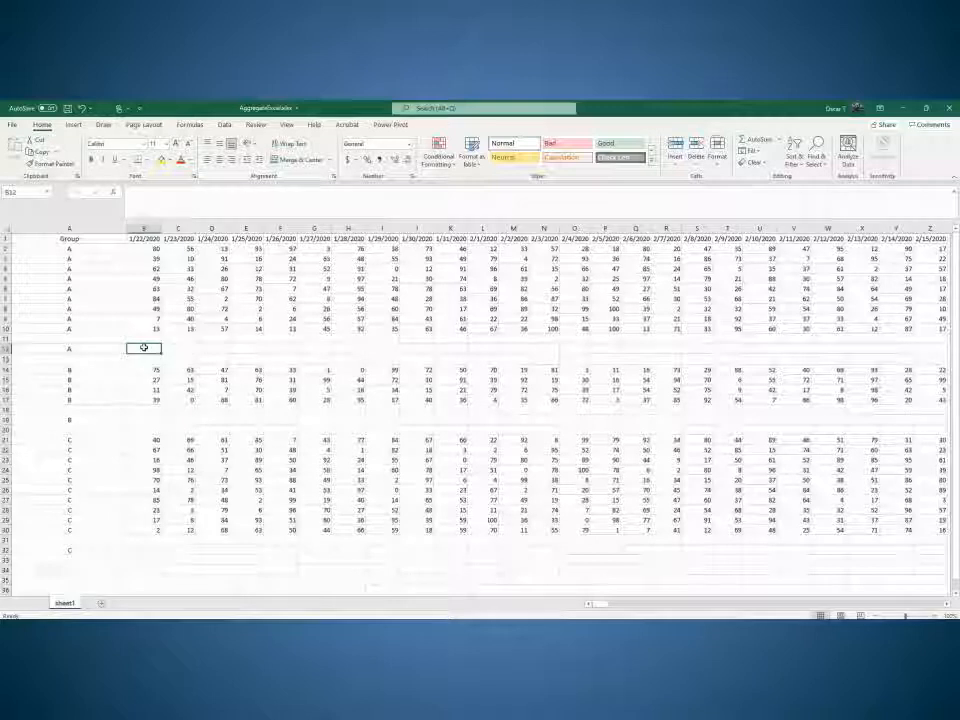
pyautogui.write('=')
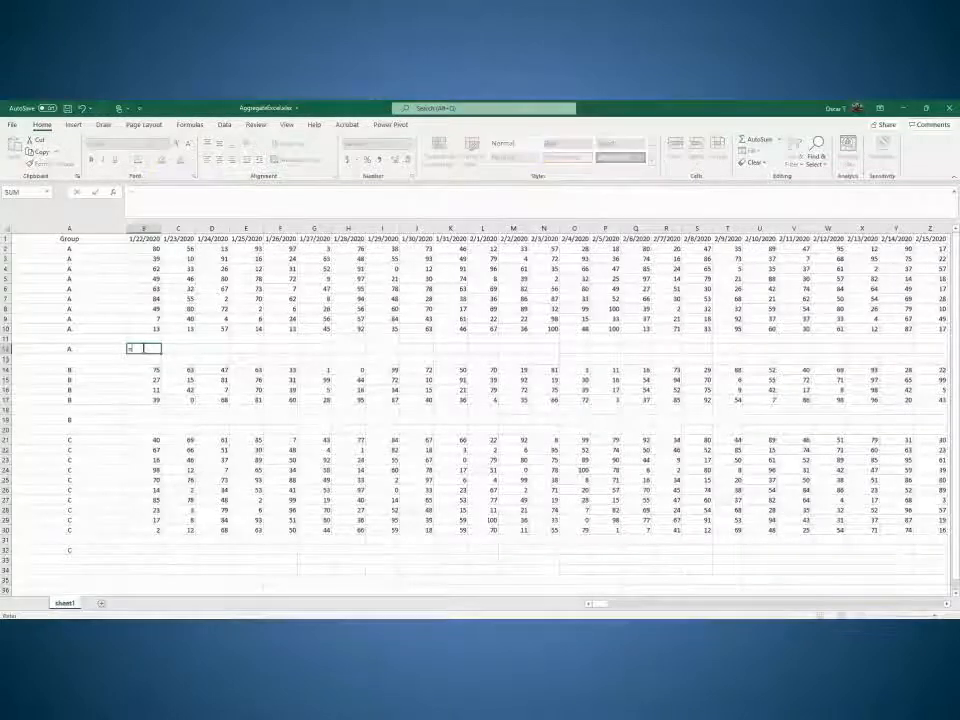
pyautogui.write('sum')
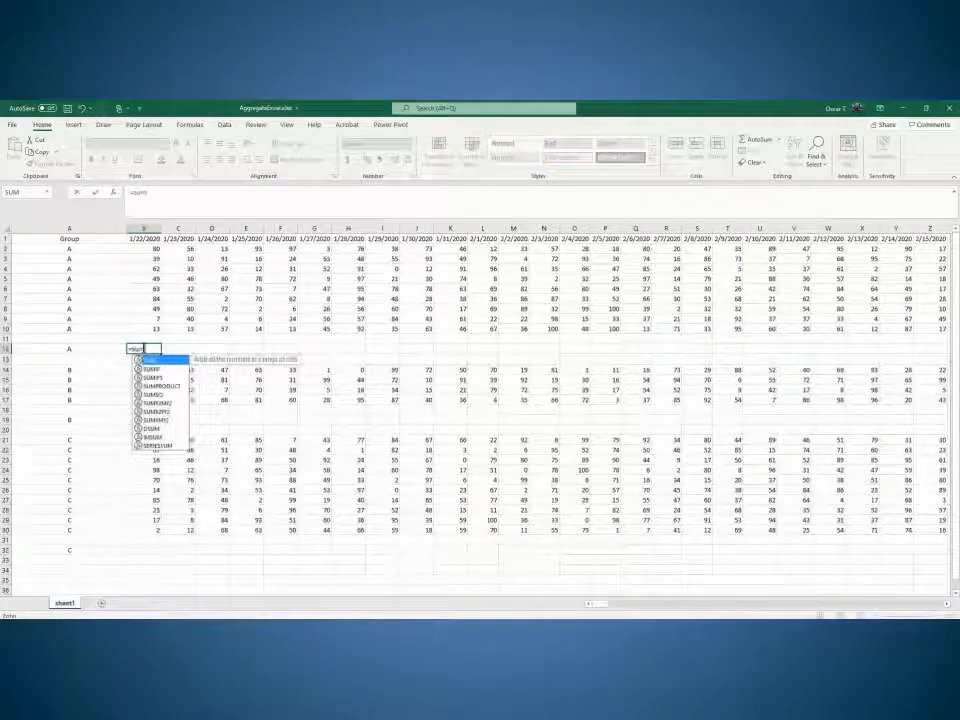
pyautogui.press('Tab')
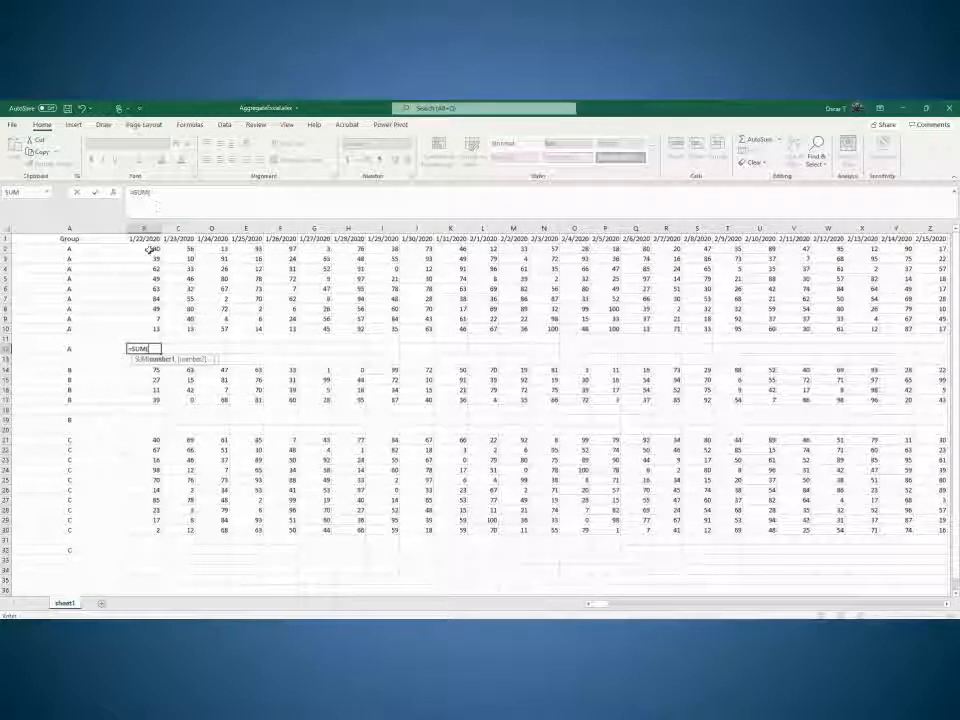
pyautogui.moveTo(149, 249); pyautogui.dragTo(144, 328)
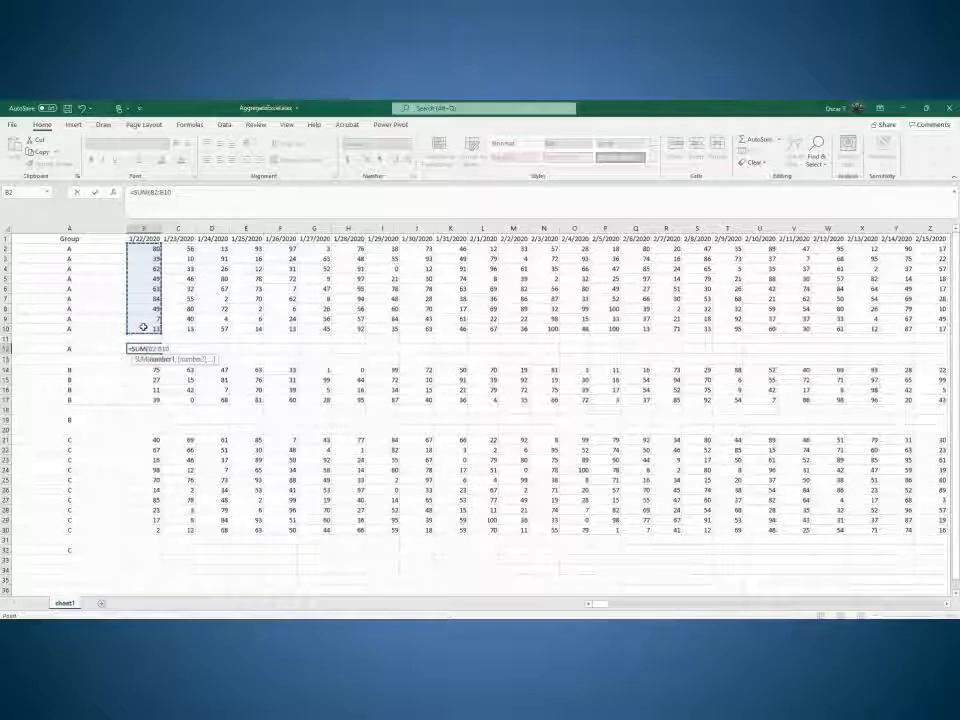
pyautogui.write(')')
pyautogui.press('Return')
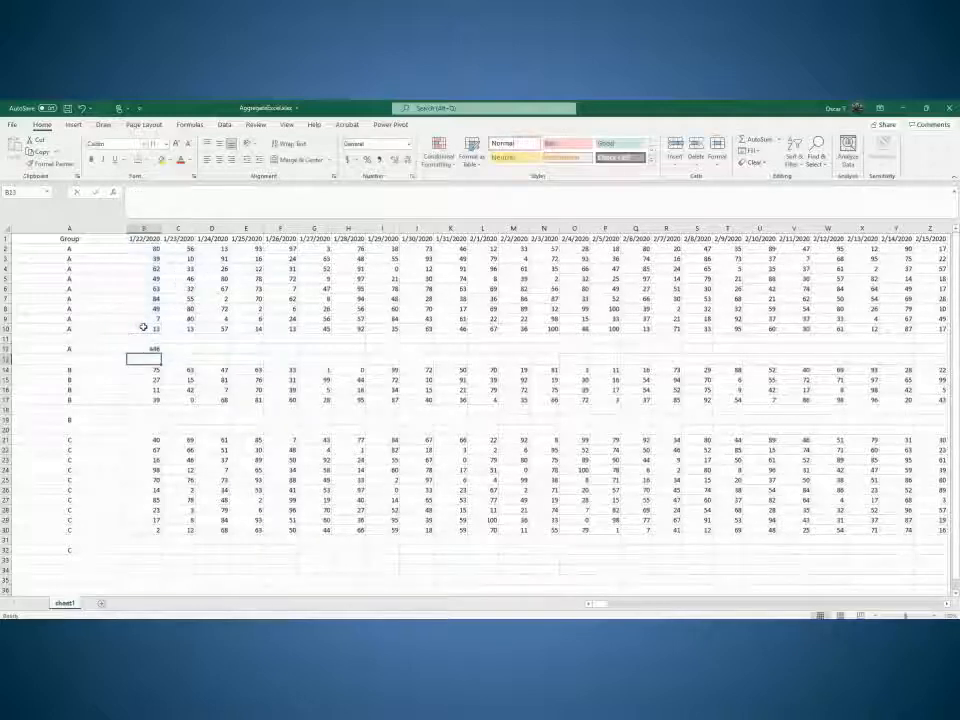
pyautogui.click(143, 348)
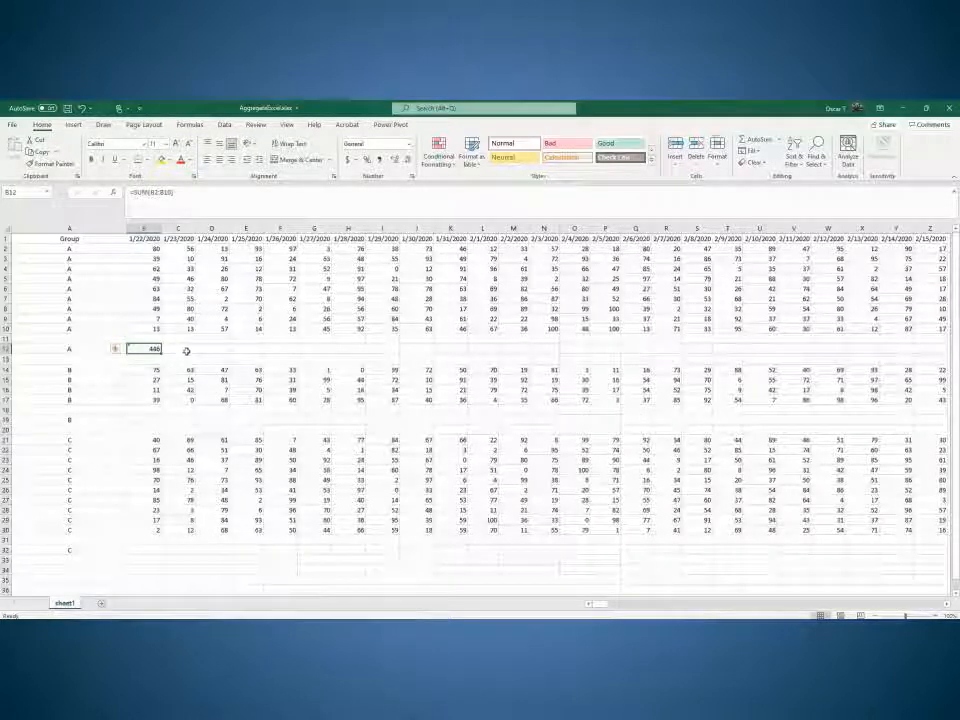
pyautogui.moveTo(160, 352); pyautogui.dragTo(349, 349)
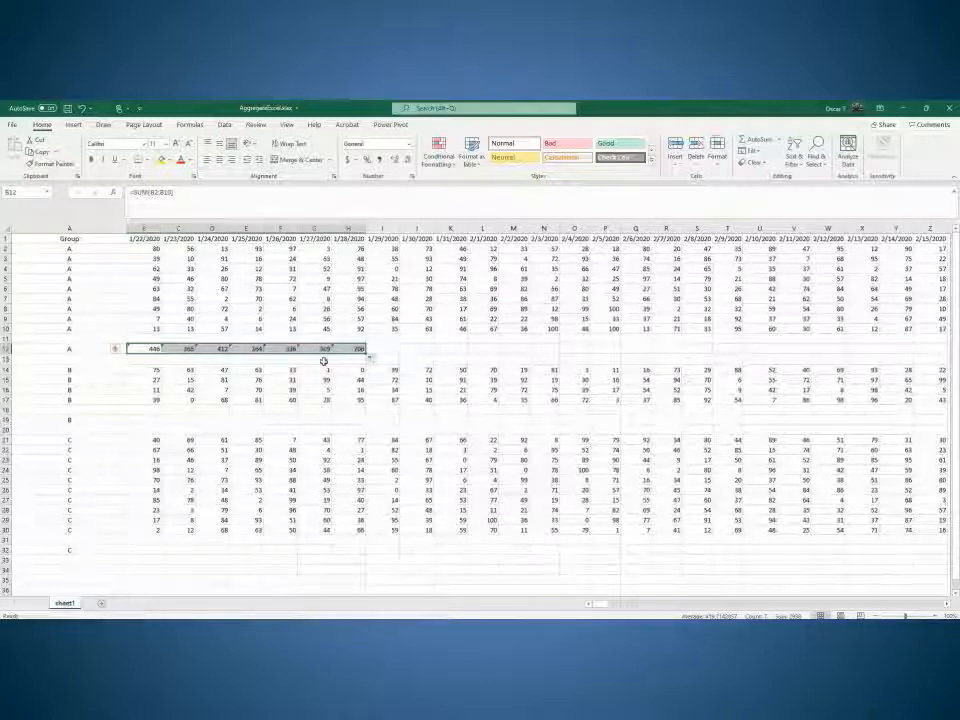
# Step: Enter an x as an end marker in WH12, in the group A total row under the last date, 9/17/2021
pyautogui.click(353, 350)
pyautogui.press('Up')
pyautogui.press('Up')
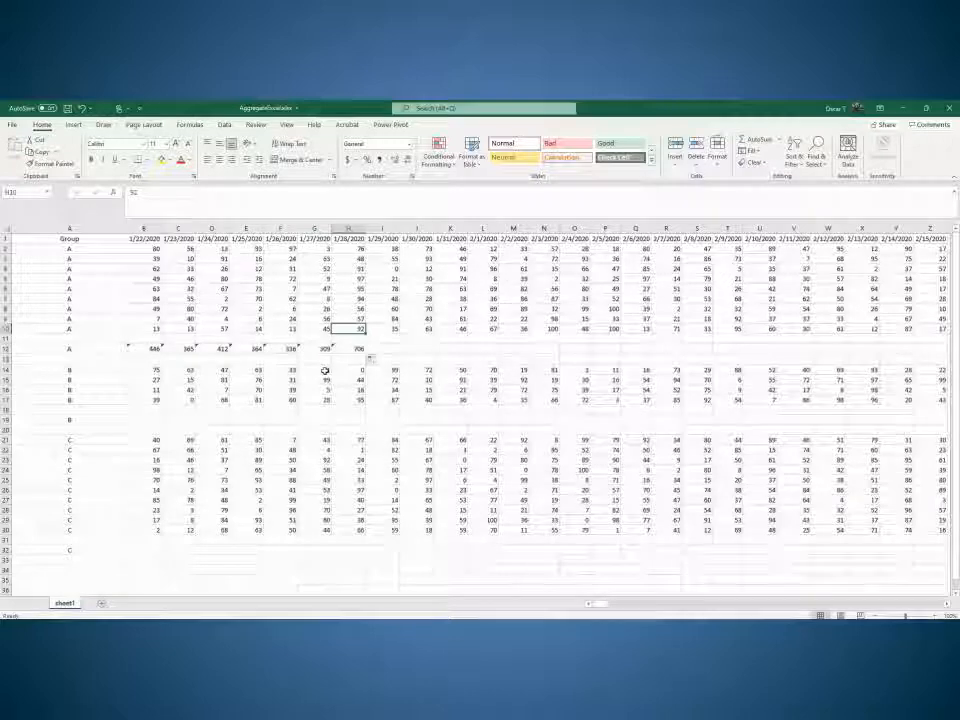
pyautogui.hotkey('ctrl', 'Right')
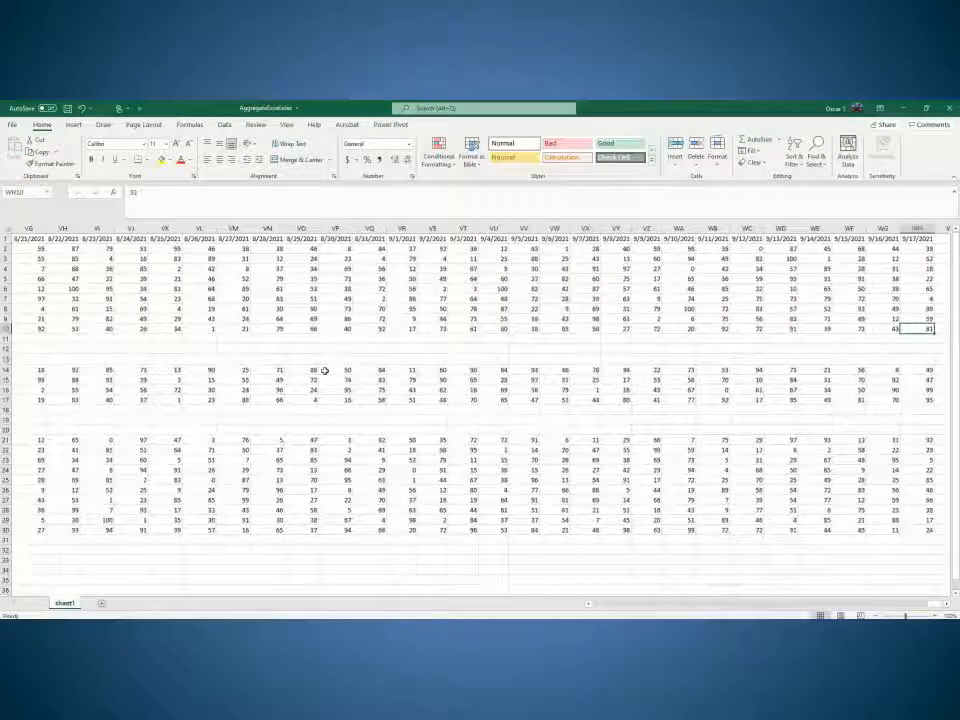
pyautogui.press('Down')
pyautogui.press('Down')
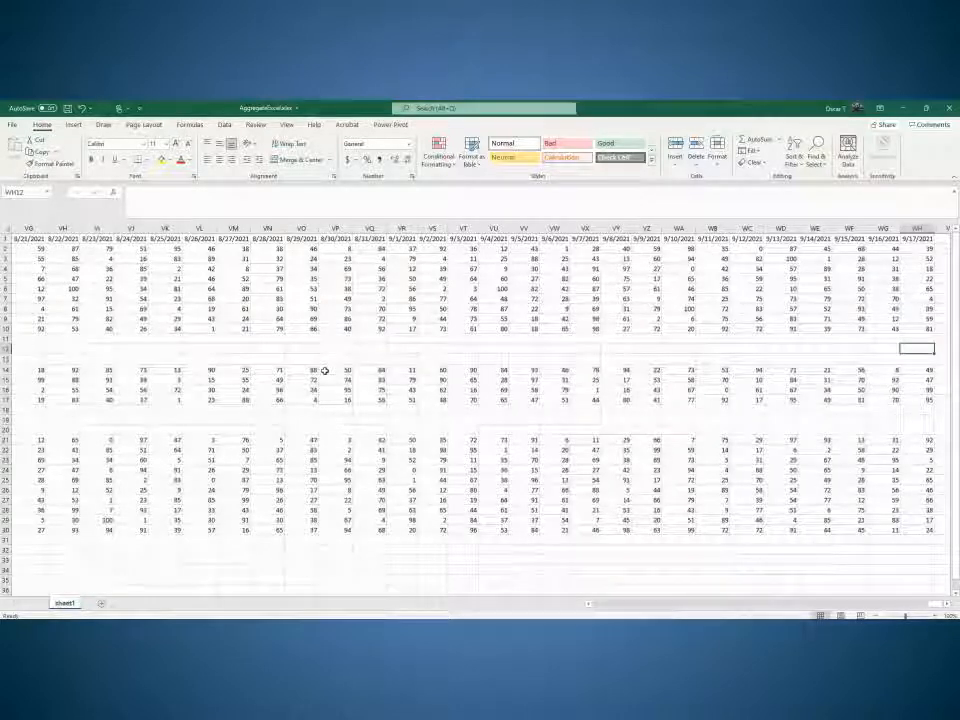
pyautogui.write('=')
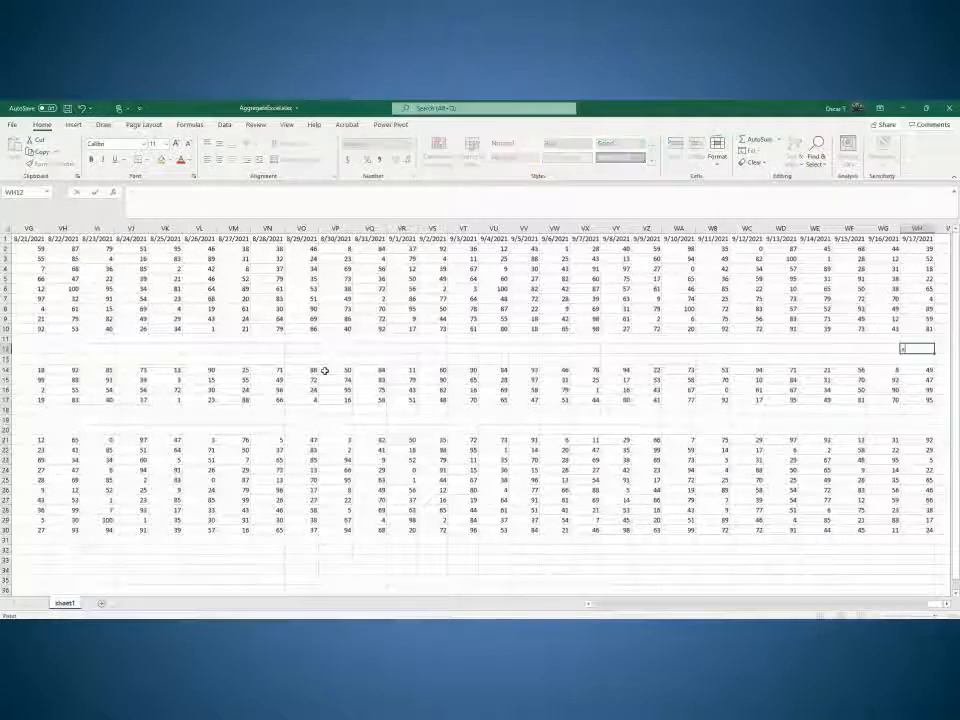
pyautogui.press('Return')
pyautogui.press('Up')
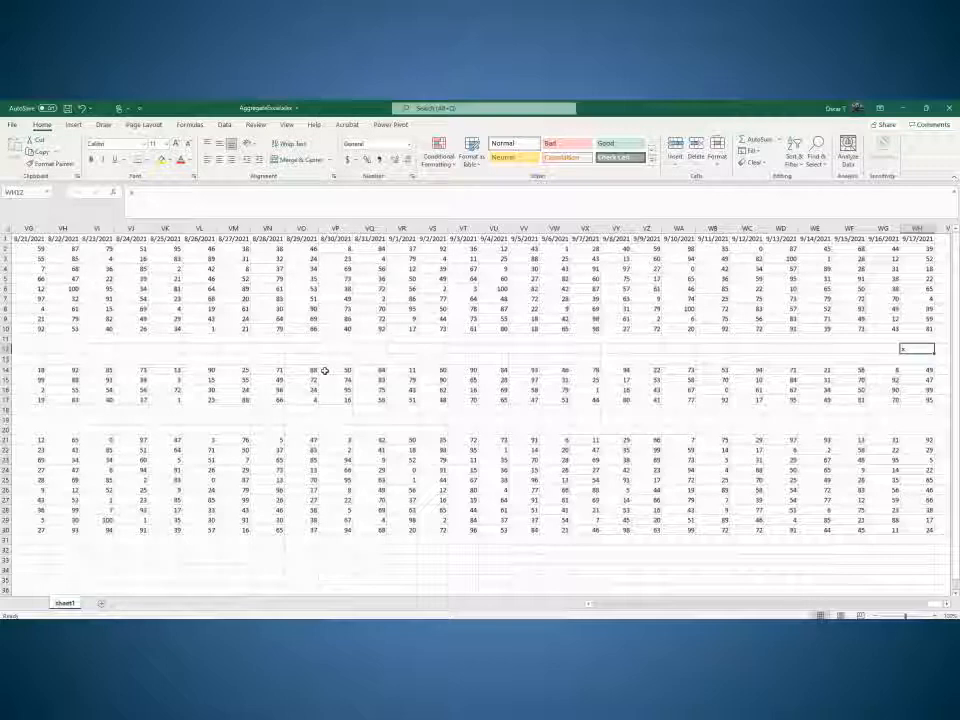
# Step: Copy the group A total formula from H12 across I12 to WH12, replacing the x end marker
pyautogui.hotkey('ctrl', 'Left')
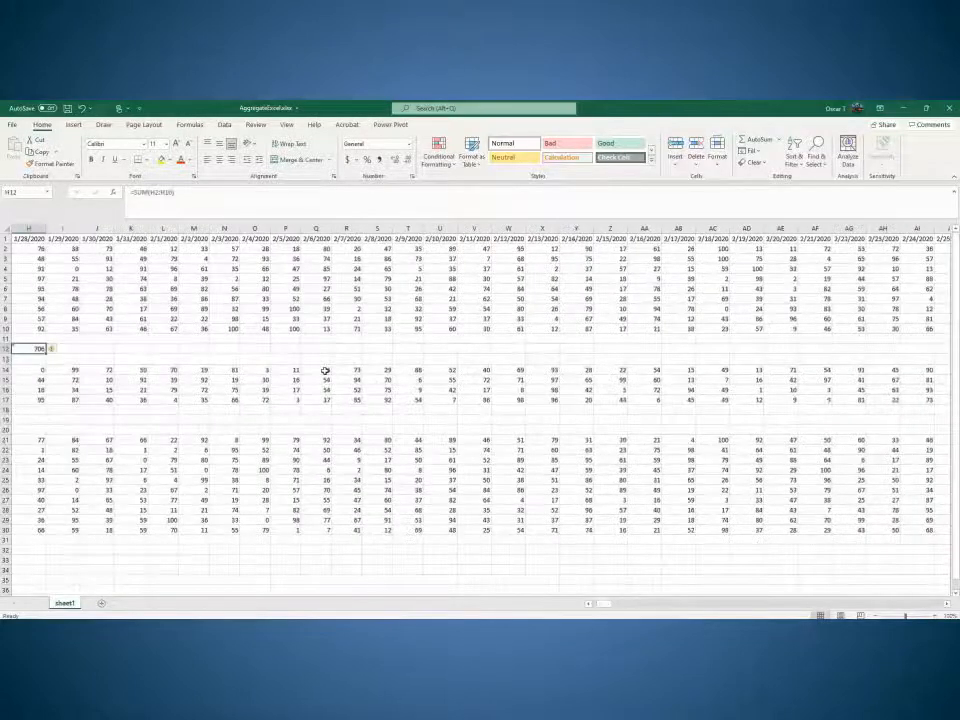
pyautogui.press('Left')
pyautogui.press('Left')
pyautogui.press('Left')
pyautogui.press('Left')
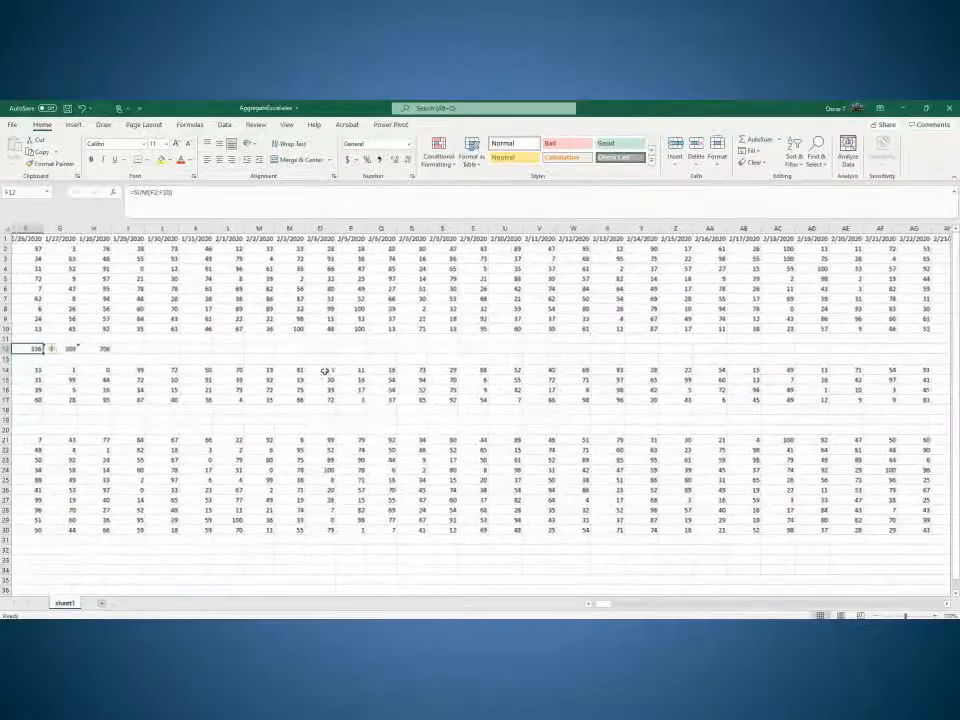
pyautogui.press('Right')
pyautogui.press('Right')
pyautogui.press('Right')
pyautogui.press('Right')
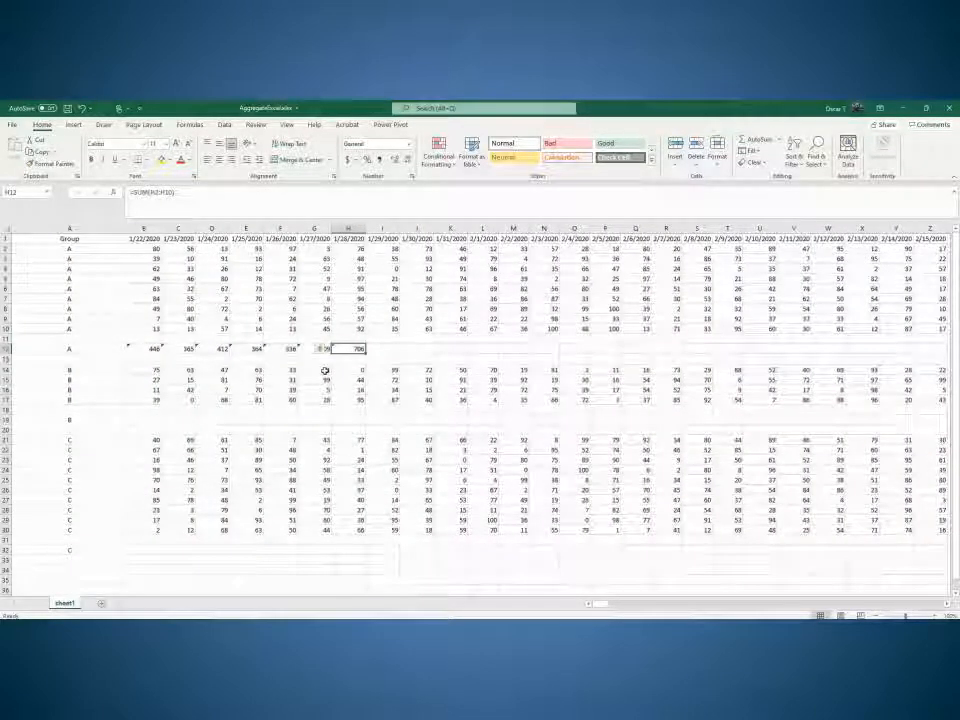
pyautogui.hotkey('ctrl', 'c')
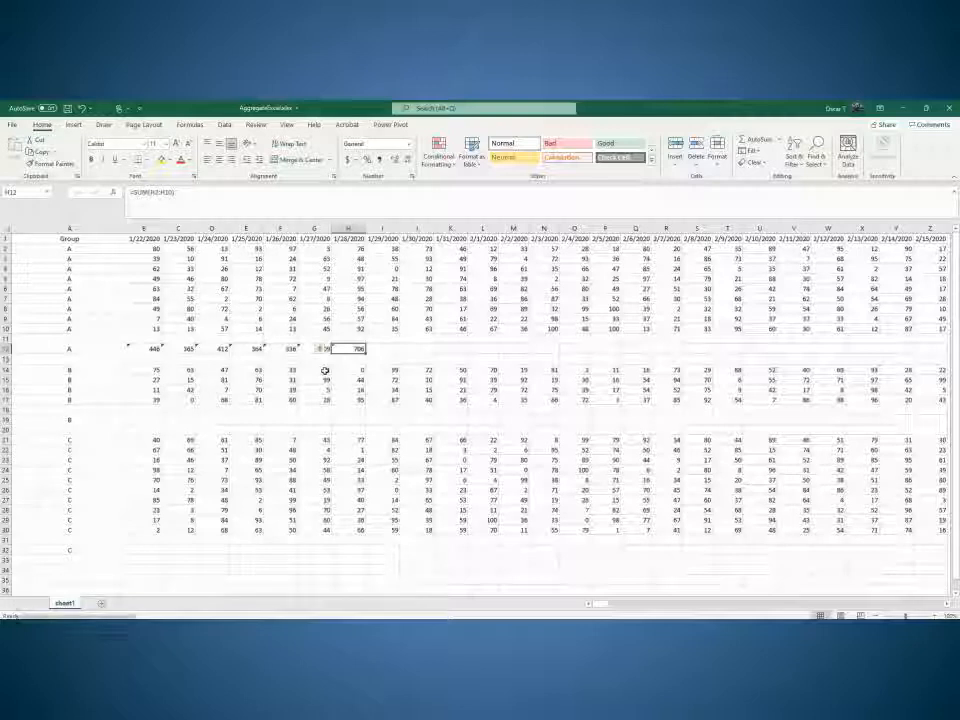
pyautogui.press('Right')
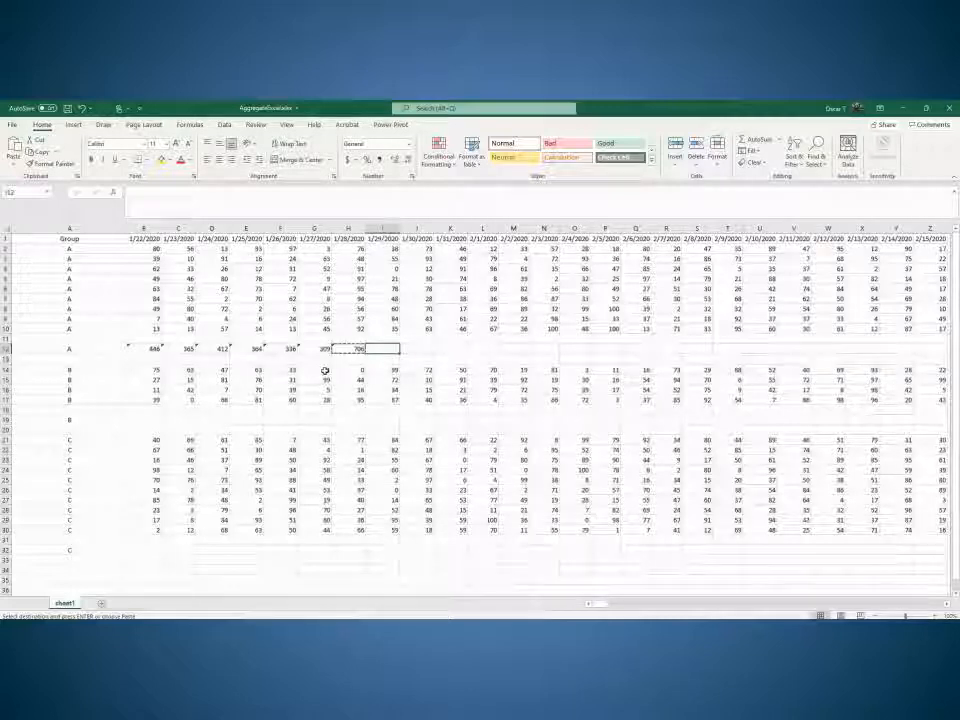
pyautogui.hotkey('ctrl', 'shift', 'Right')
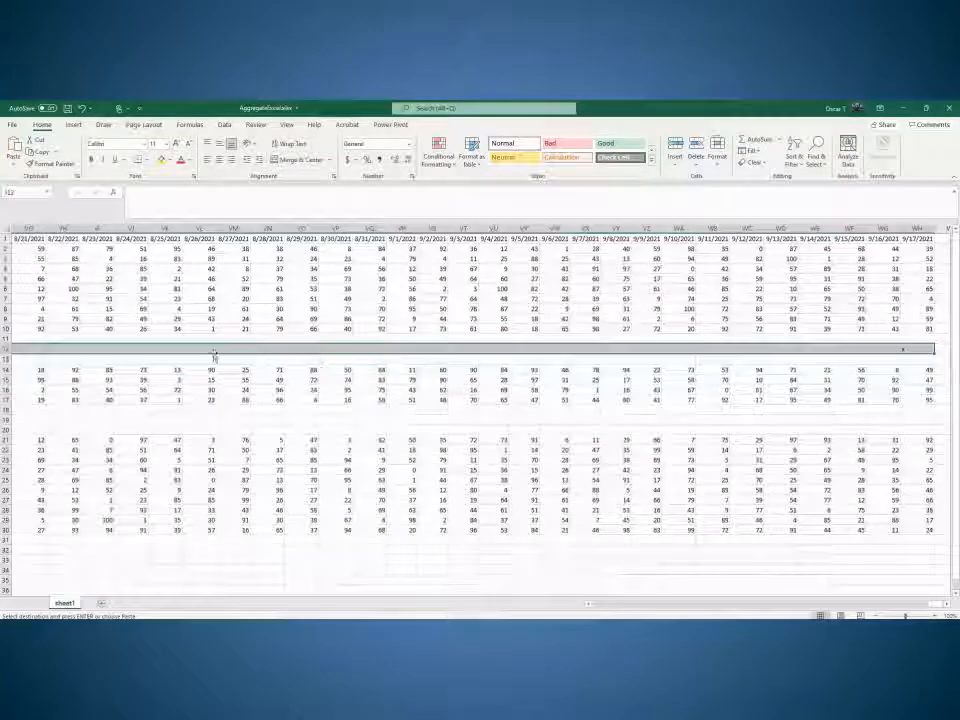
pyautogui.click(16, 148)
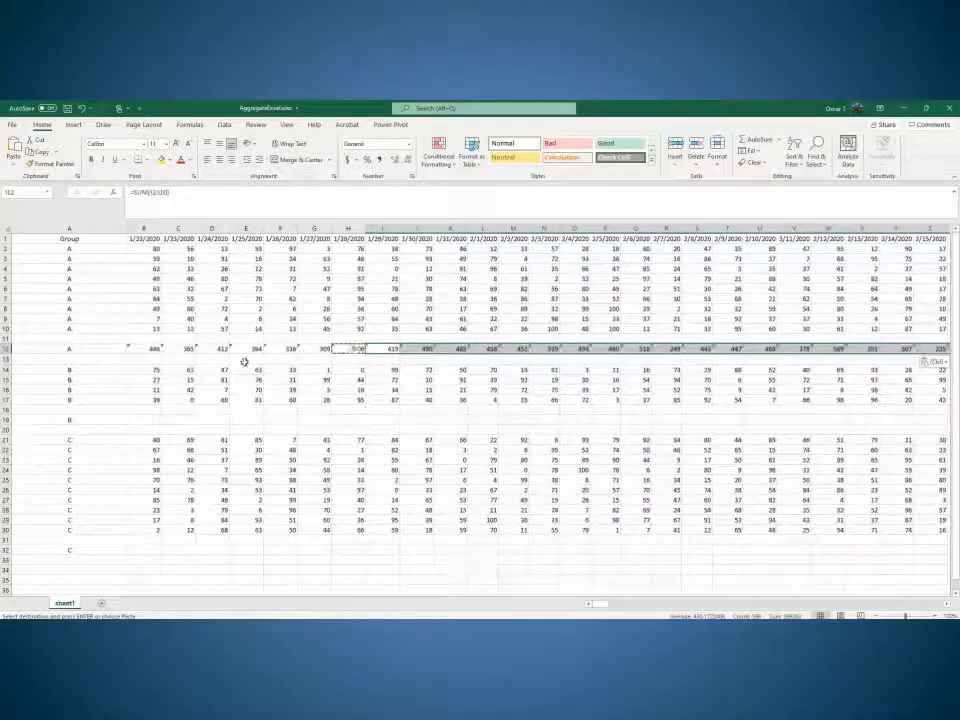
# Step: Examine the group A totals and their SUM formulas along row 12
pyautogui.press('Left')
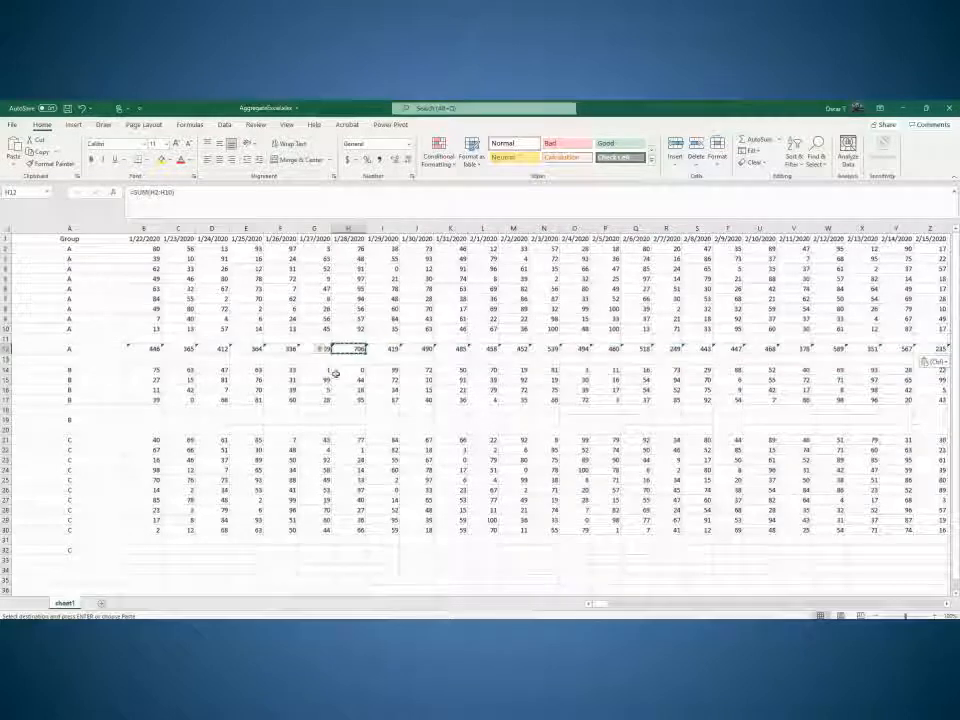
pyautogui.press('Left')
pyautogui.press('Left')
pyautogui.press('Left')
pyautogui.press('Left')
pyautogui.press('Left')
pyautogui.press('Right')
pyautogui.press('Right')
pyautogui.press('Right')
pyautogui.press('Right')
pyautogui.press('Right')
pyautogui.press('Right')
pyautogui.press('Right')
pyautogui.press('Right')
pyautogui.press('Right')
pyautogui.press('Right')
pyautogui.press('Right')
pyautogui.press('Right')
pyautogui.press('Right')
pyautogui.press('Right')
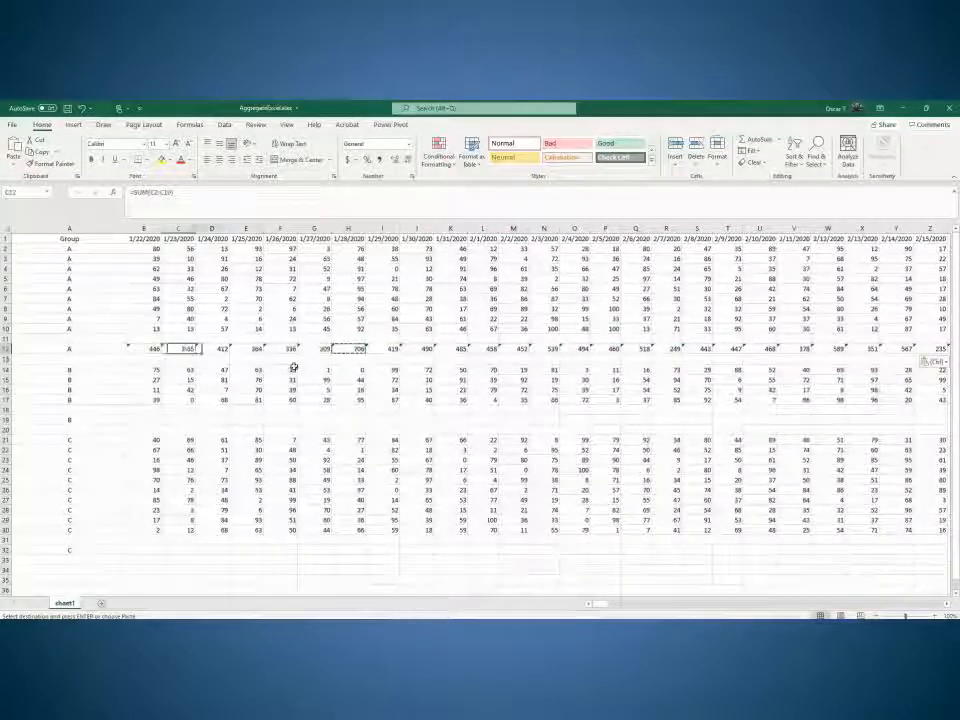
pyautogui.press('Left')
pyautogui.press('Left')
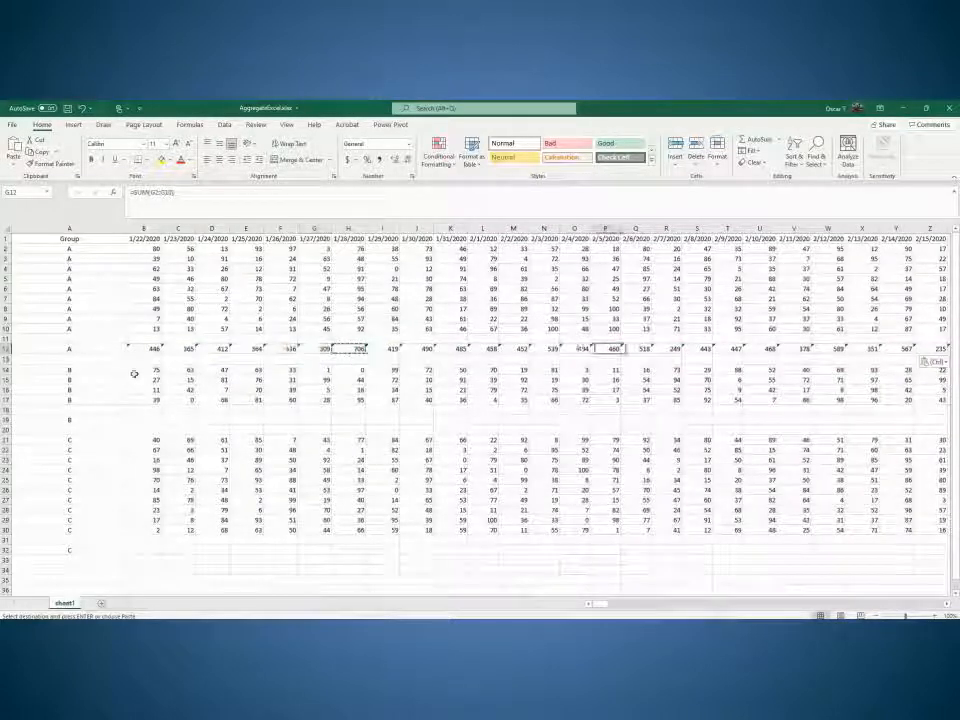
# Step: Total group B for 1/22/2020 in B19 with =SUM(B14:B17)
pyautogui.click(146, 418)
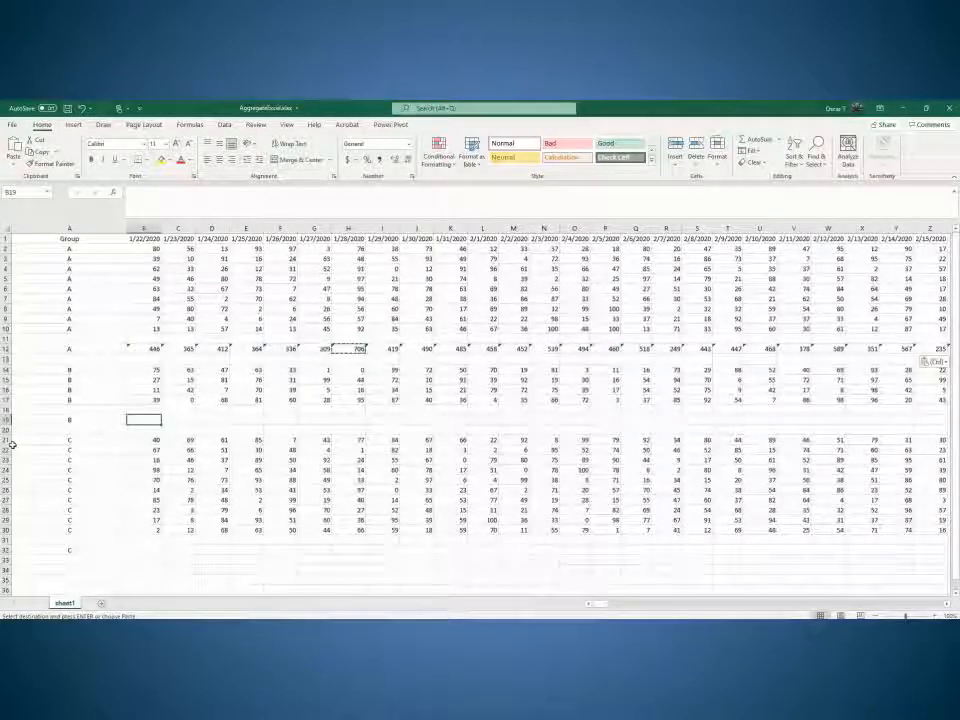
pyautogui.write('=')
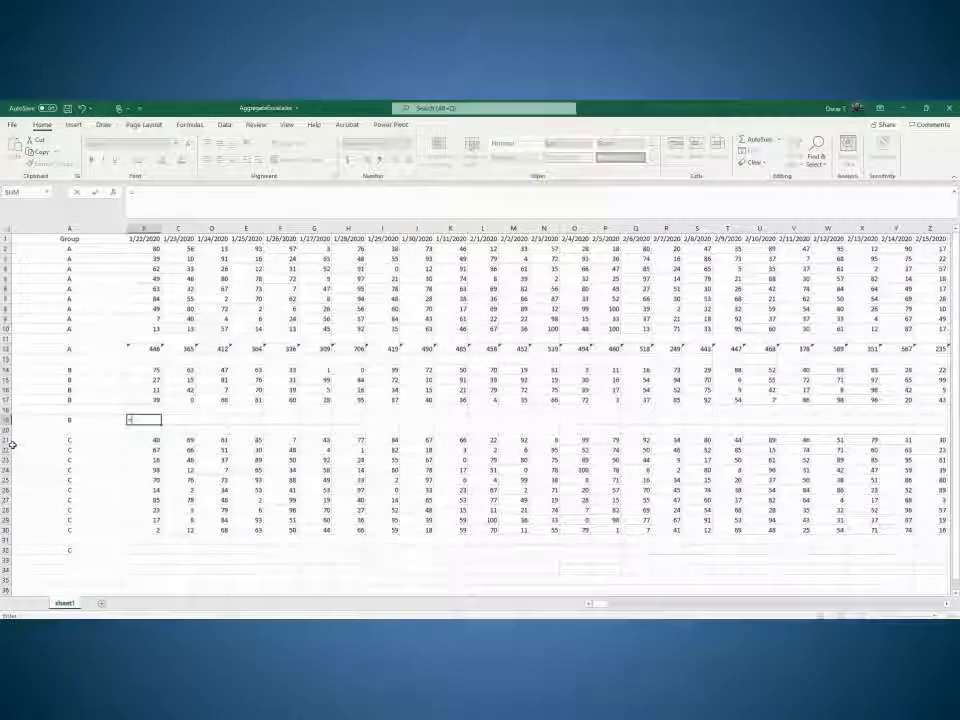
pyautogui.write('SU')
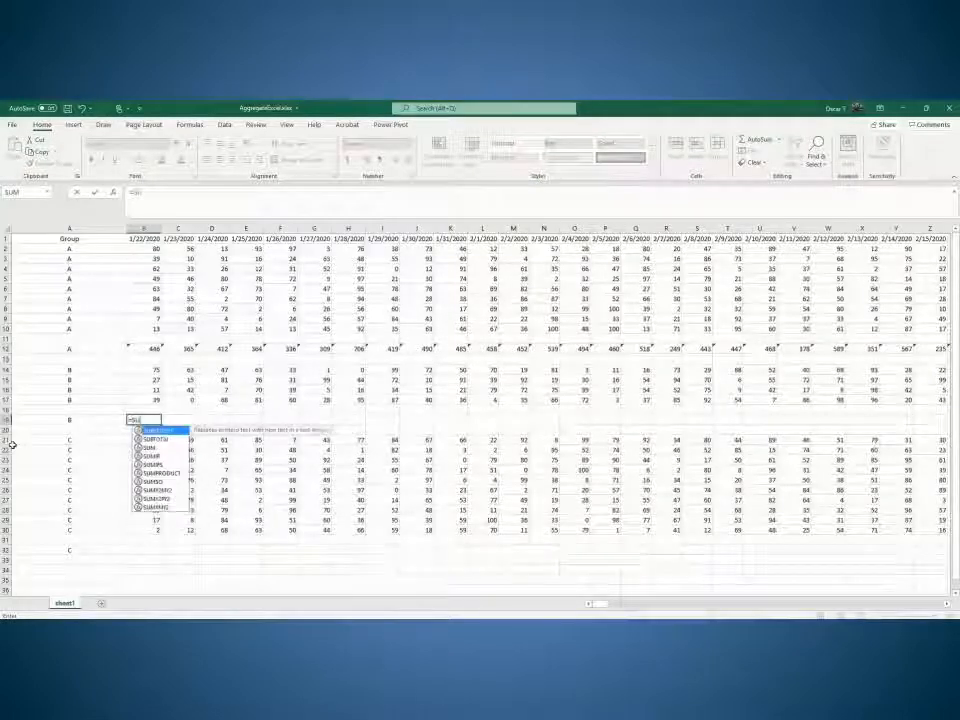
pyautogui.write('M(')
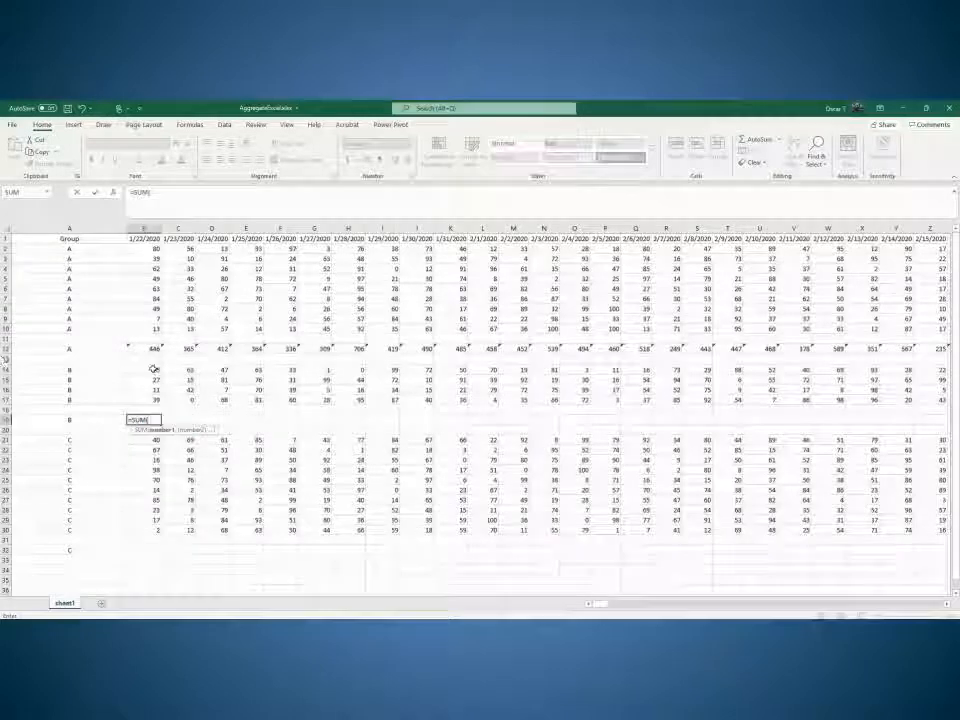
pyautogui.moveTo(154, 369); pyautogui.dragTo(149, 399)
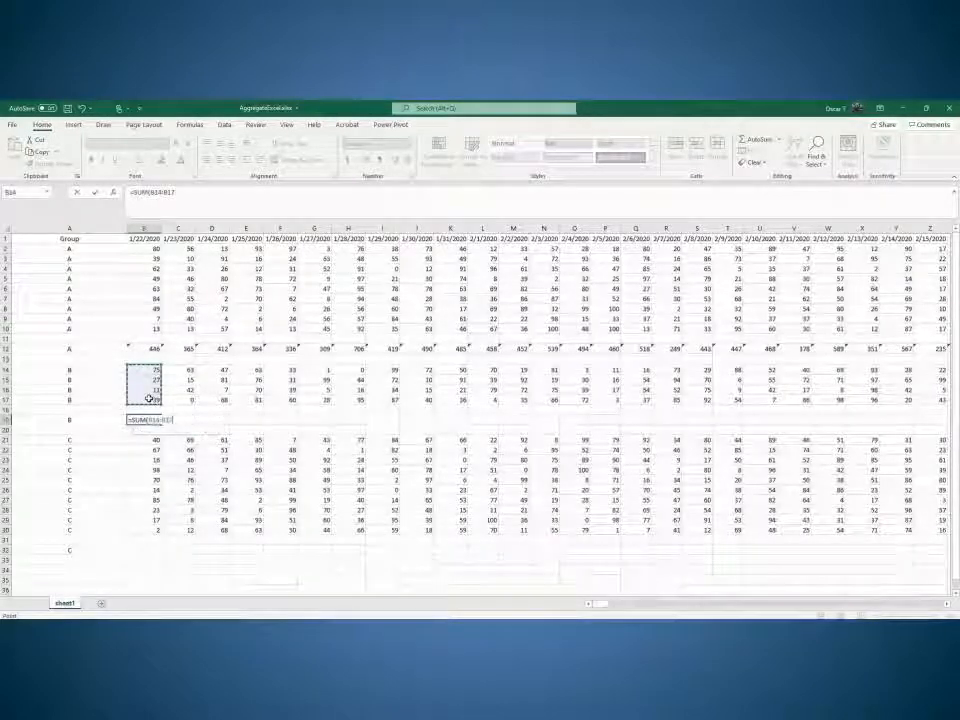
pyautogui.press('Return')
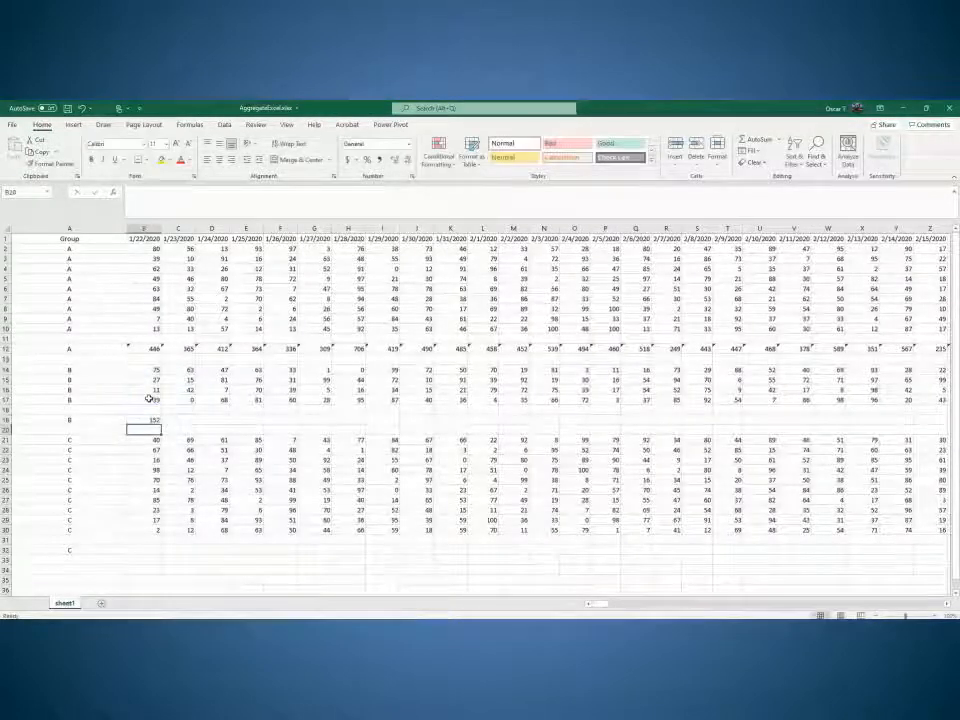
# Step: Enter an x as an end marker in WH19, in the group B total row under the last date, 9/17/2021
pyautogui.press('Up')
pyautogui.press('Up')
pyautogui.press('Up')
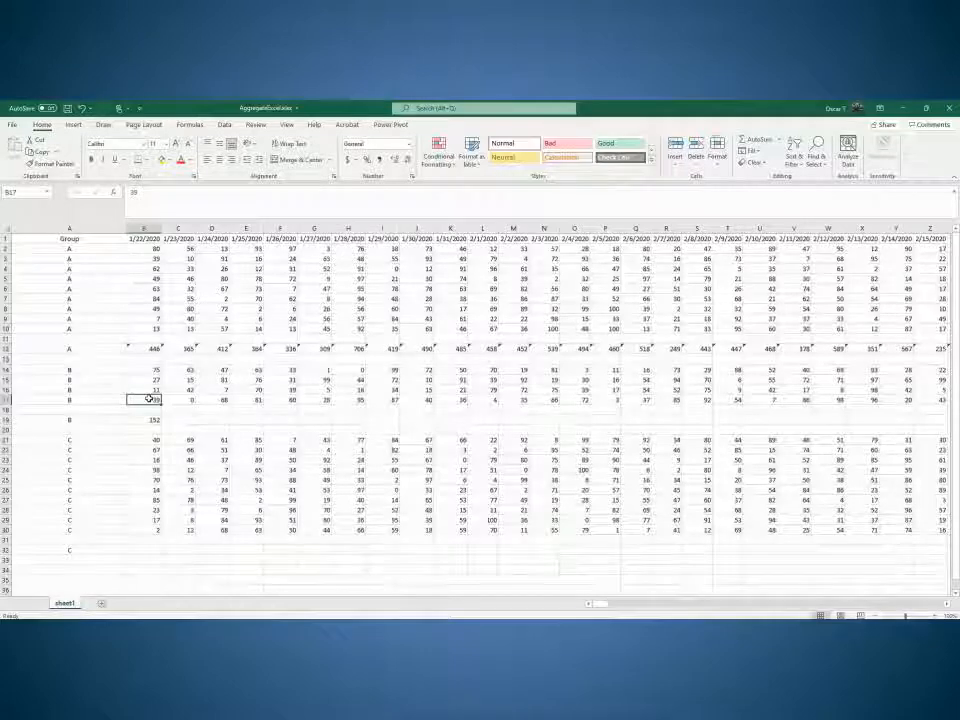
pyautogui.hotkey('ctrl', 'Right')
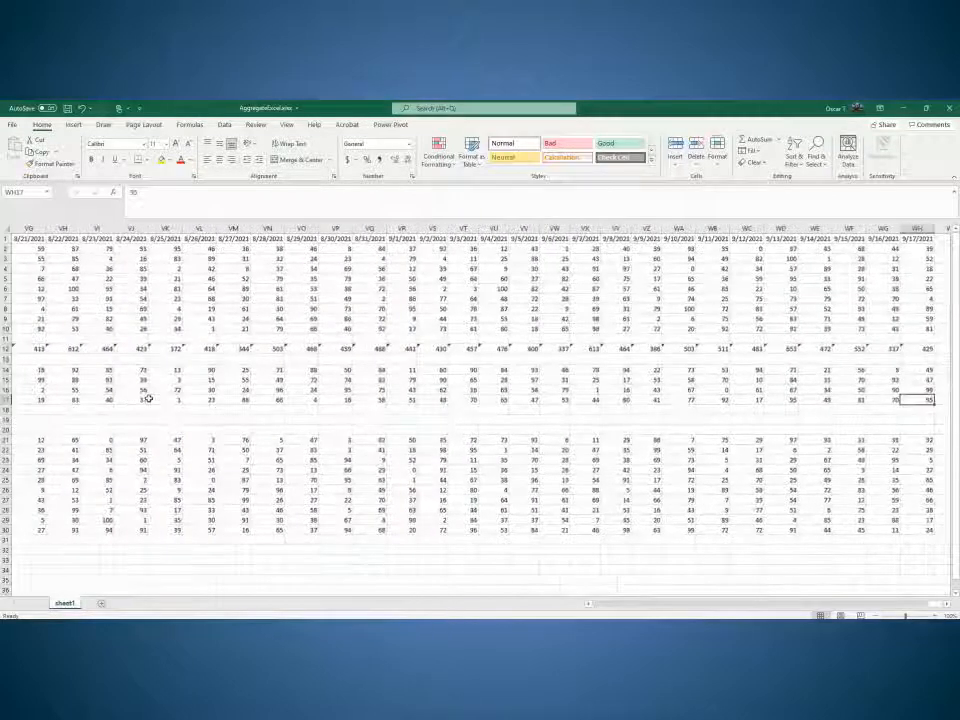
pyautogui.hscroll(3, 148, 399)
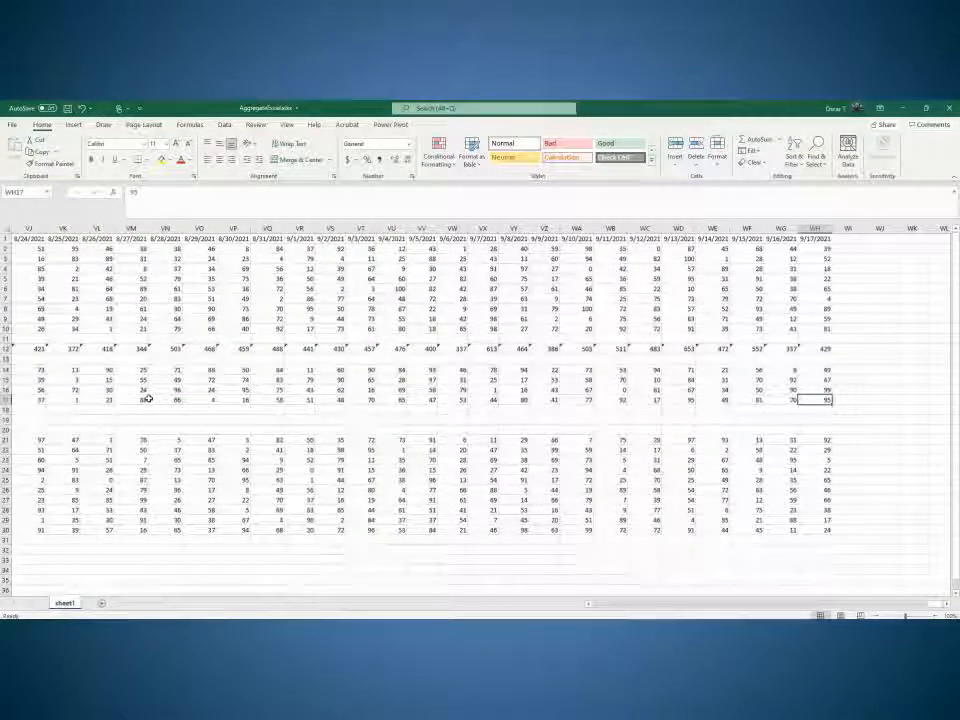
pyautogui.press('Down')
pyautogui.press('Down')
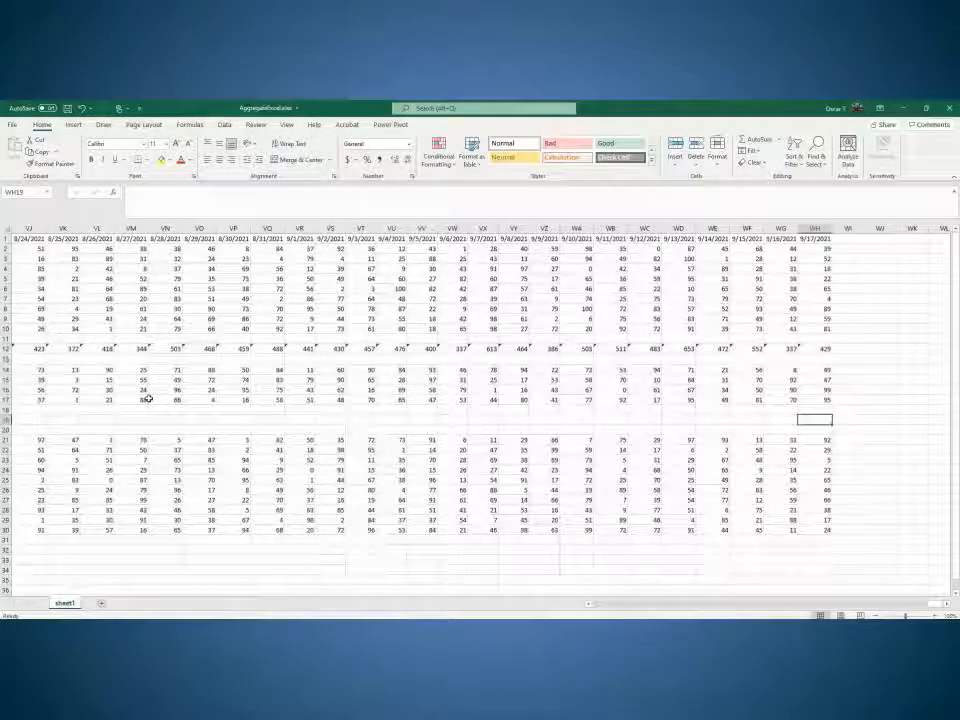
pyautogui.write('x')
pyautogui.press('Return')
pyautogui.press('Up')
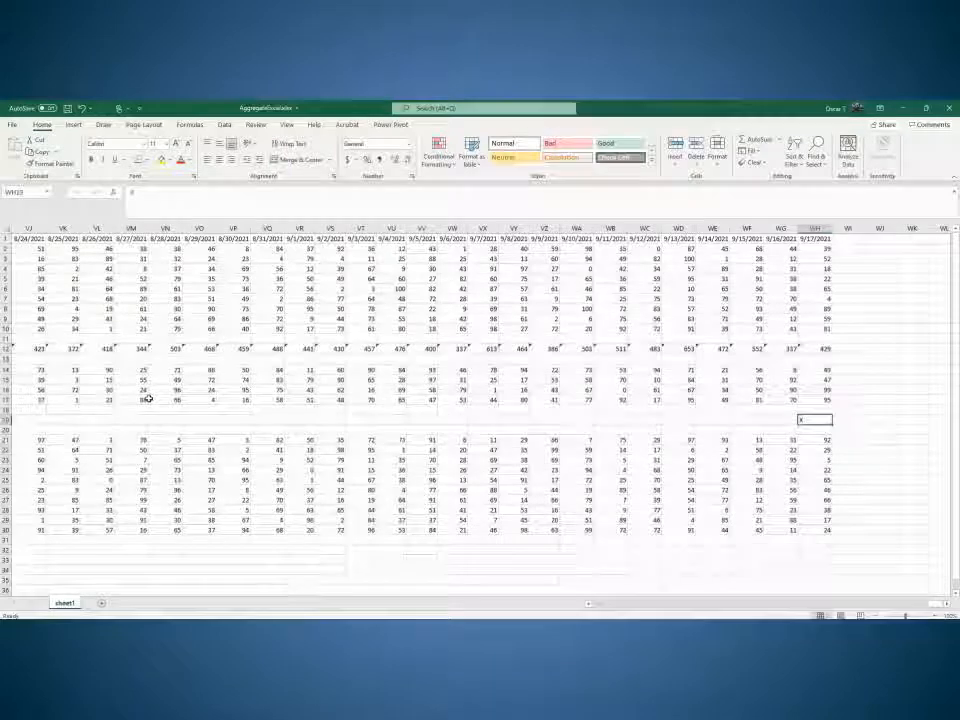
# Step: Copy the group B total formula from B19 across C19 to WH19, replacing the x end marker
pyautogui.press('Left')
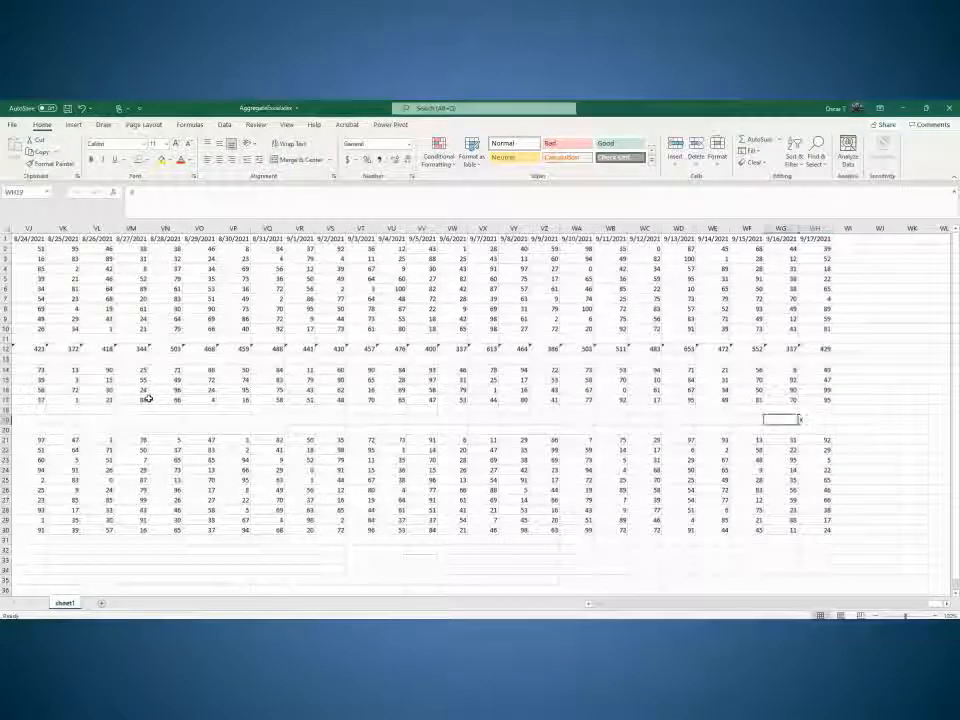
pyautogui.press('Home')
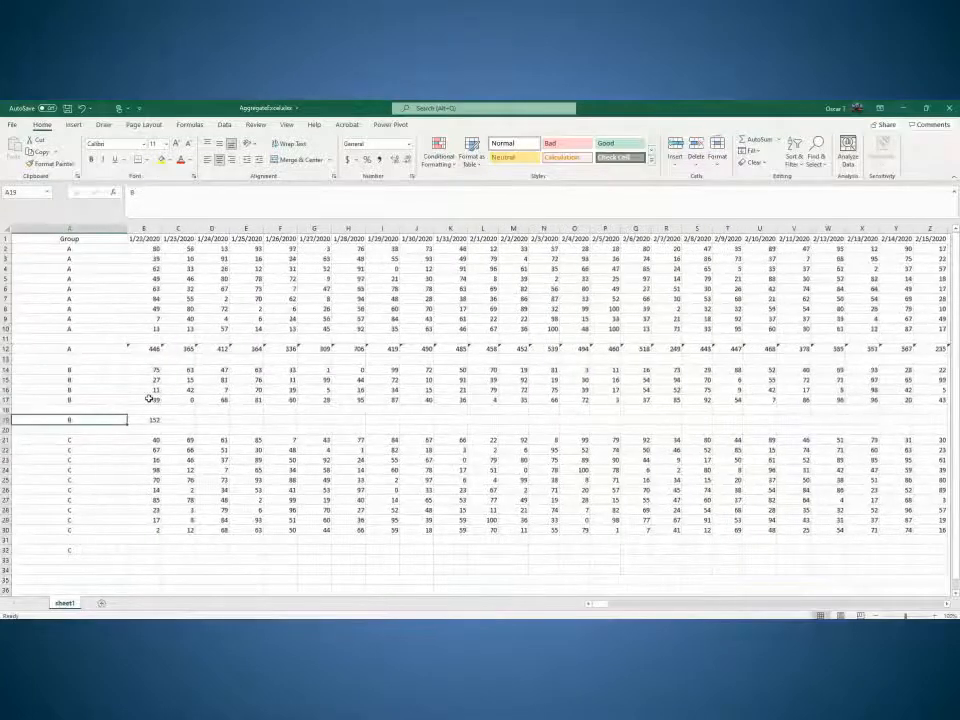
pyautogui.press('Right')
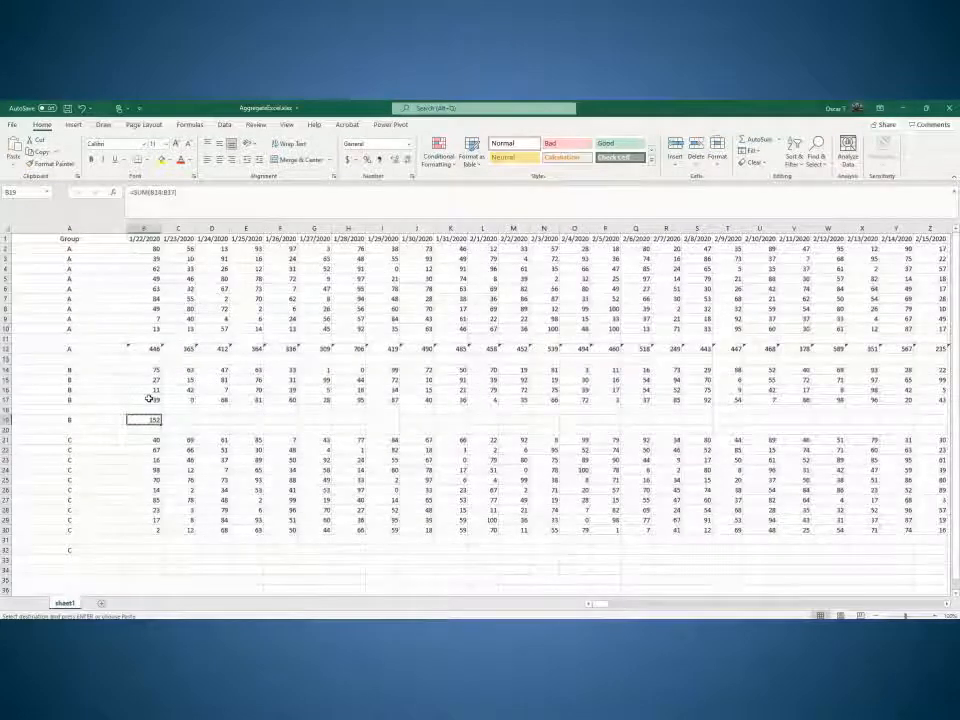
pyautogui.hotkey('ctrl', 'c')
pyautogui.press('Right')
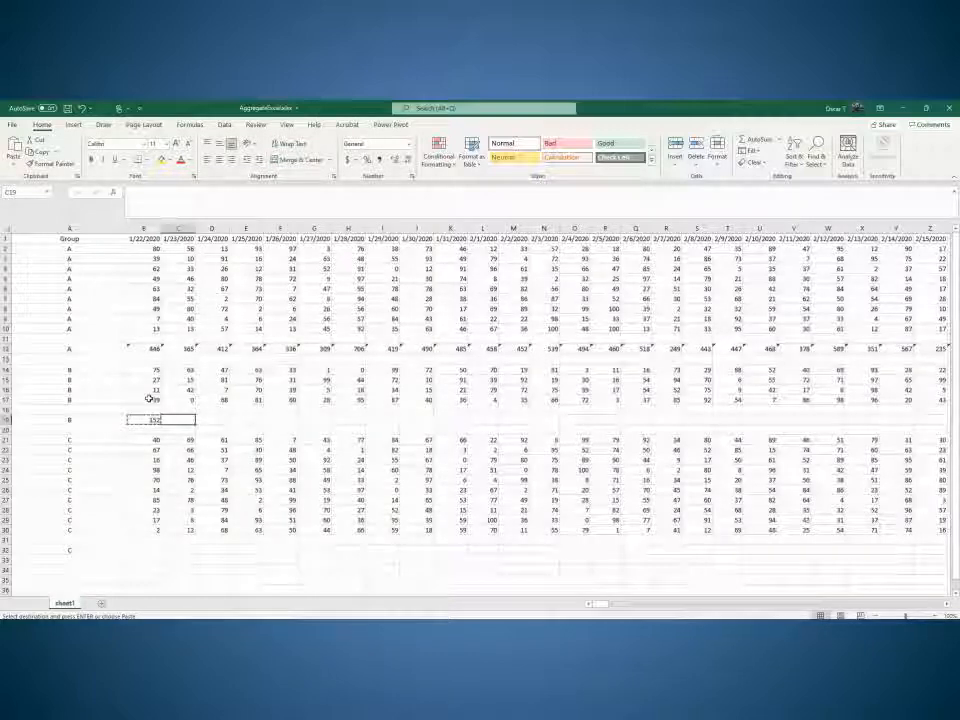
pyautogui.hotkey('ctrl', 'shift', 'Right')
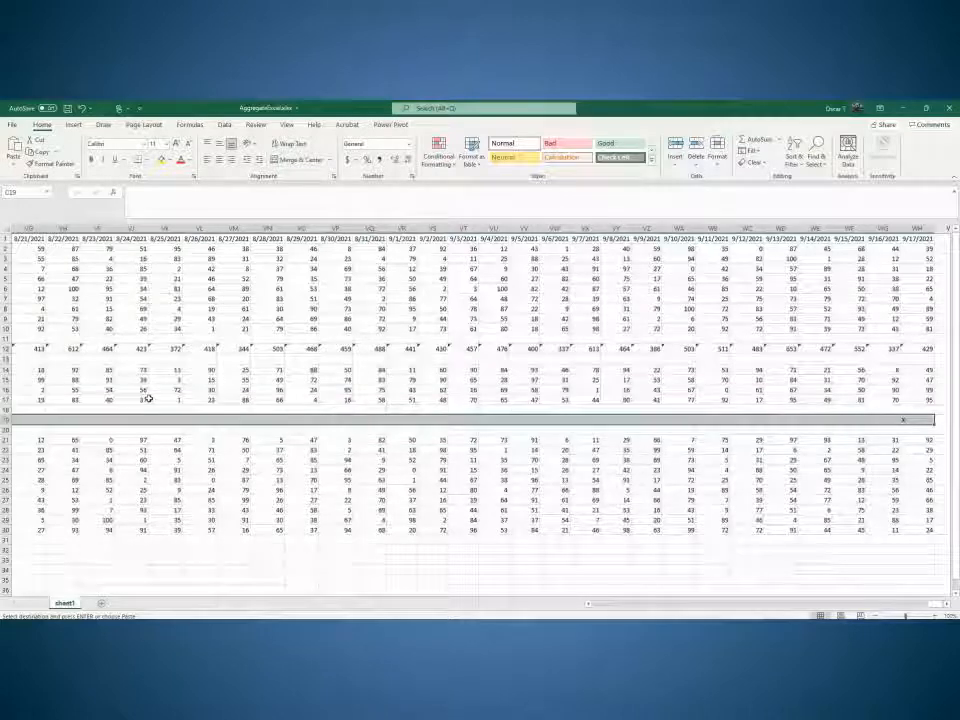
pyautogui.hotkey('ctrl', 'v')
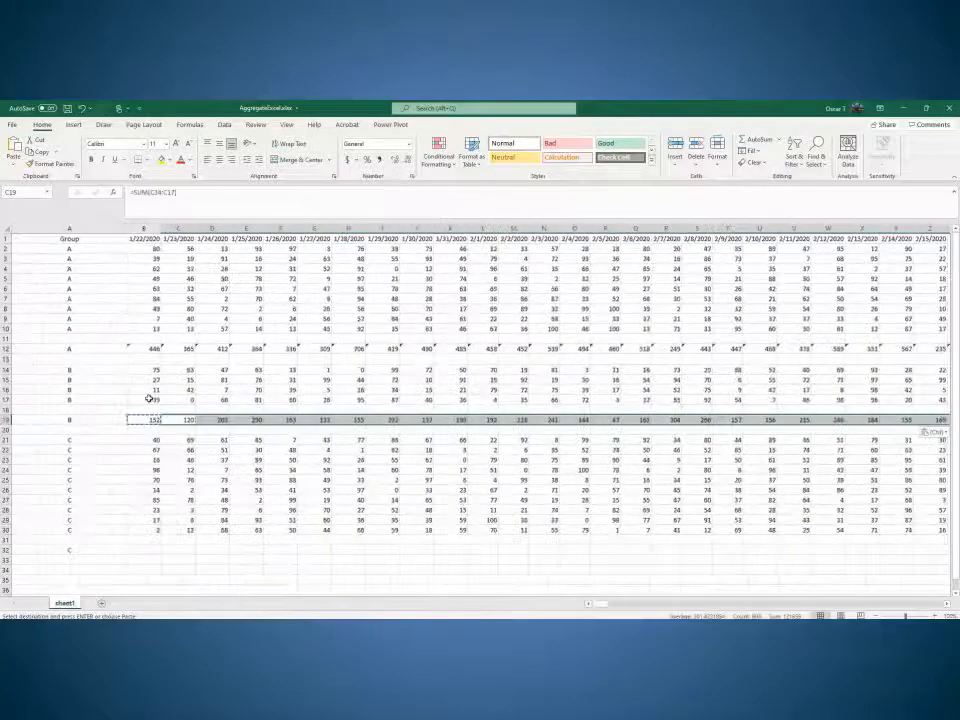
# Step: Total group C for 1/22/2020 in B32 with =SUM(B21:B30)
pyautogui.press('Down')
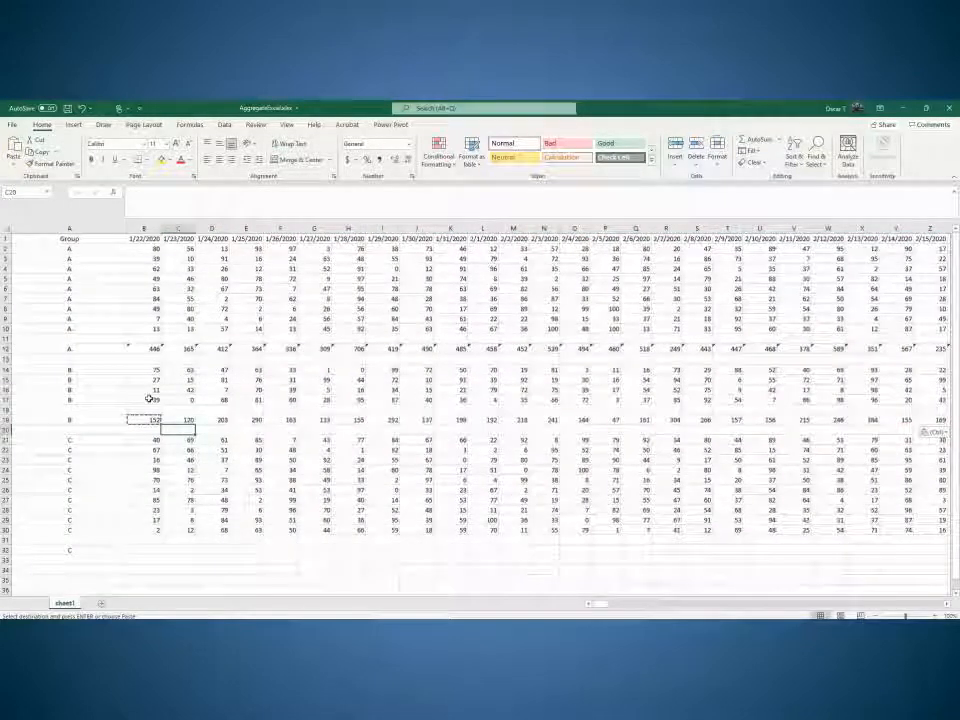
pyautogui.press('Down')
pyautogui.press('Down')
pyautogui.press('Down')
pyautogui.press('Down')
pyautogui.press('Down')
pyautogui.press('Down')
pyautogui.press('Down')
pyautogui.press('Down')
pyautogui.press('Down')
pyautogui.press('Down')
pyautogui.press('Down')
pyautogui.press('Down')
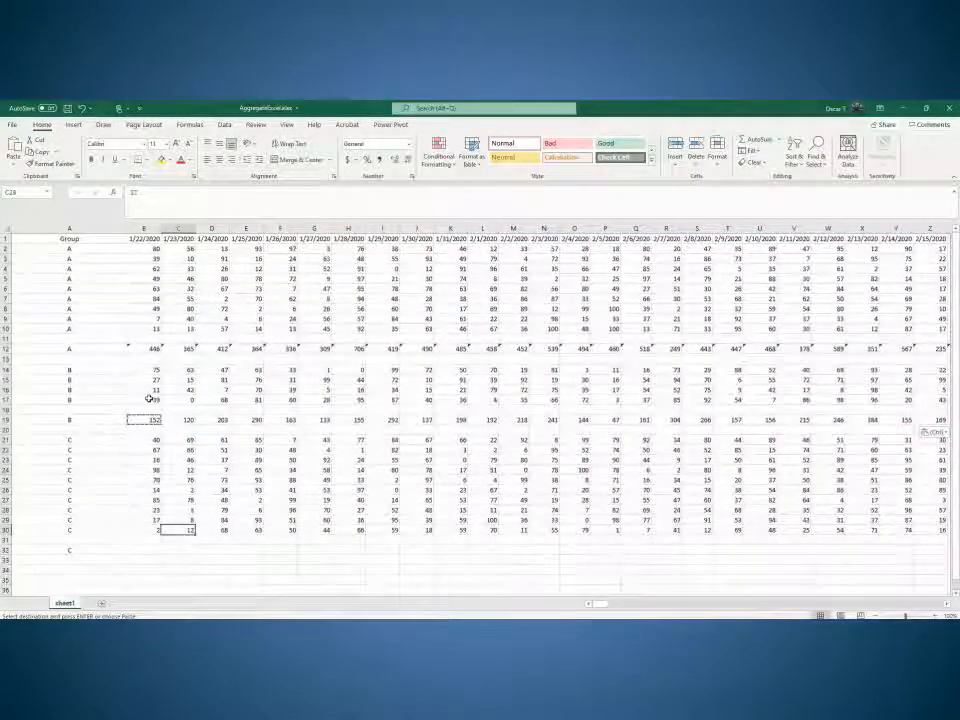
pyautogui.press('Left')
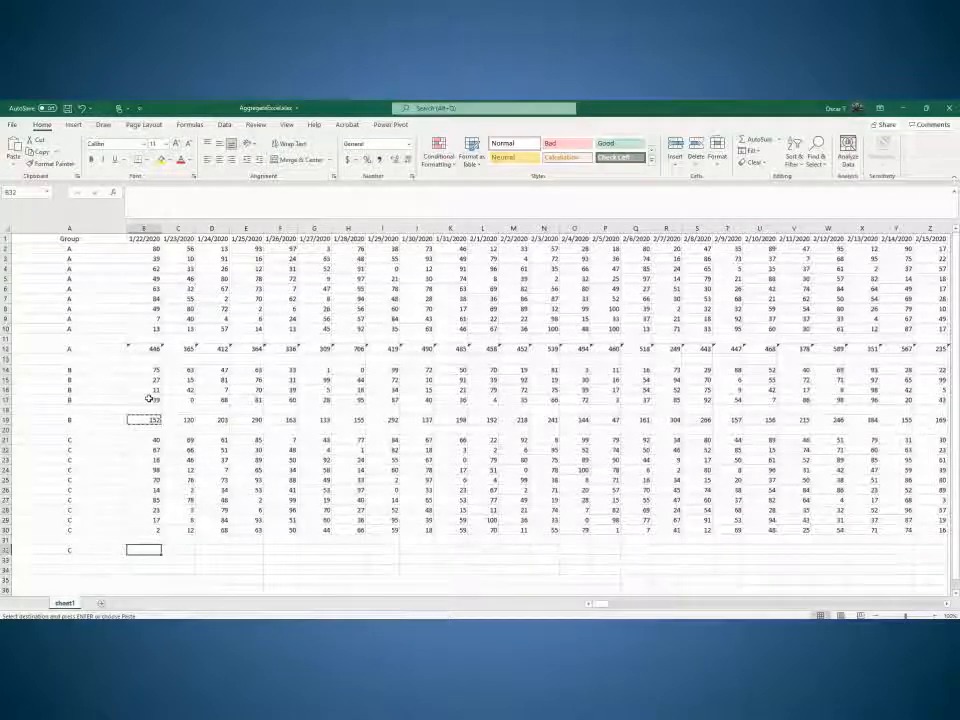
pyautogui.write('=SUM')
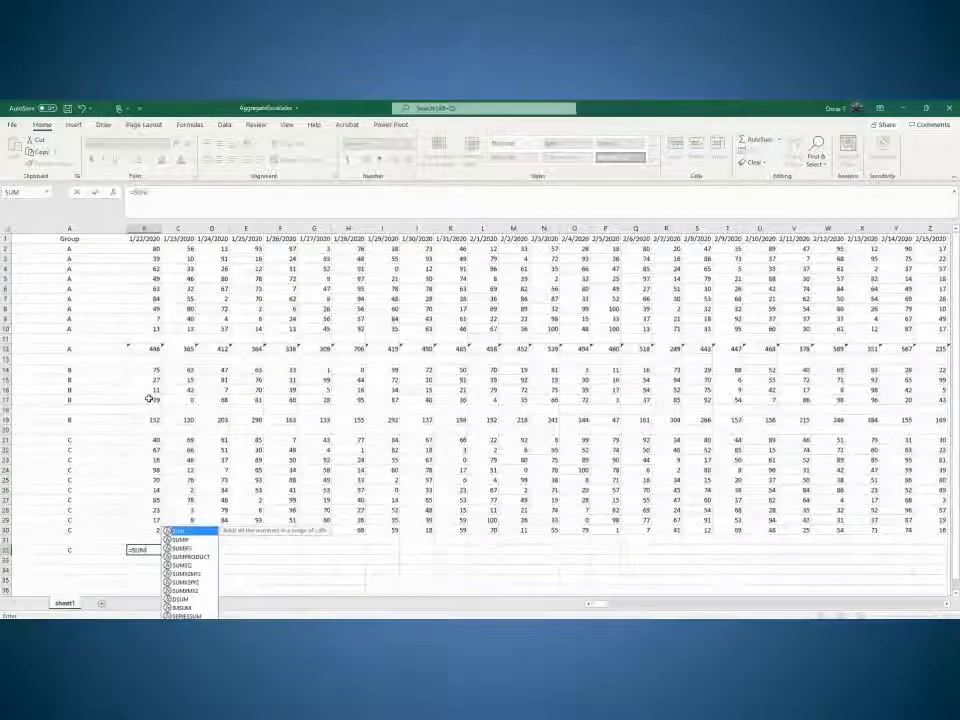
pyautogui.write('(')
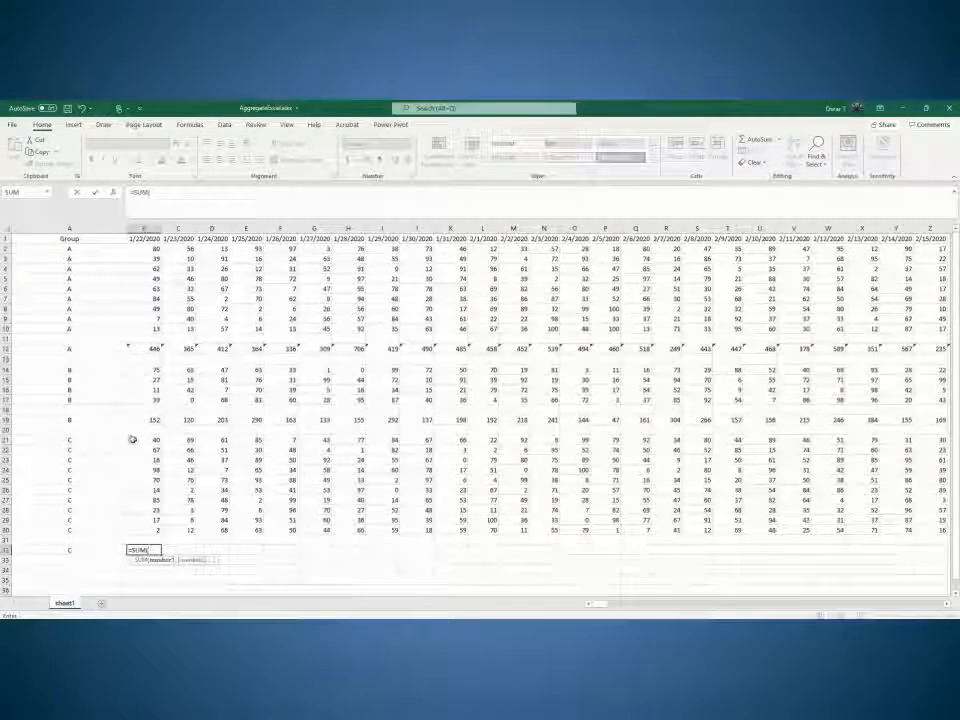
pyautogui.moveTo(141, 438); pyautogui.dragTo(145, 528)
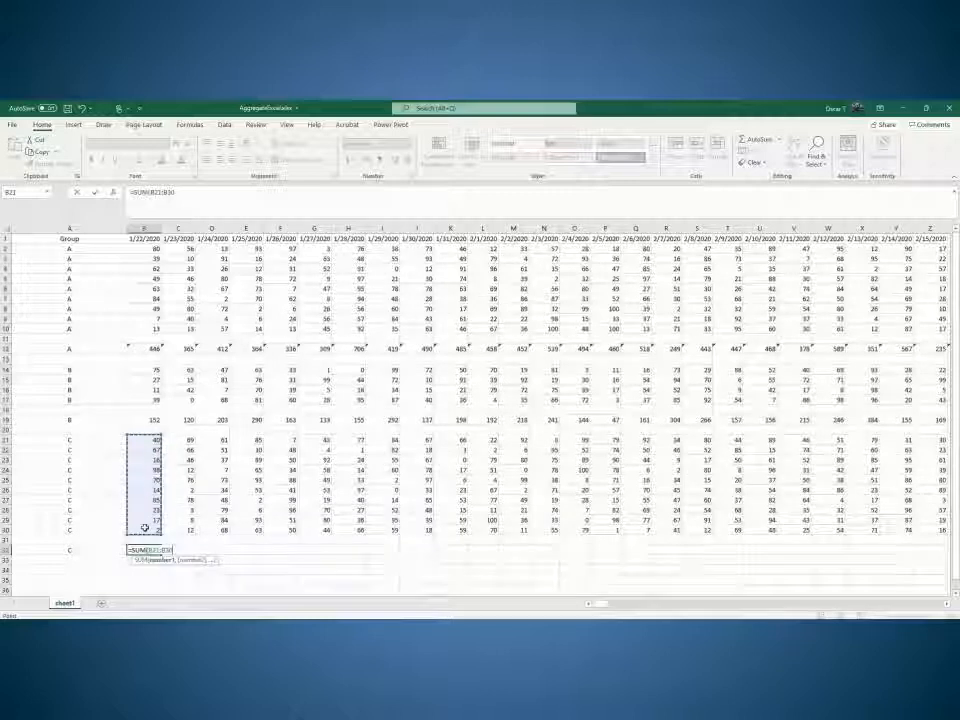
pyautogui.write(')')
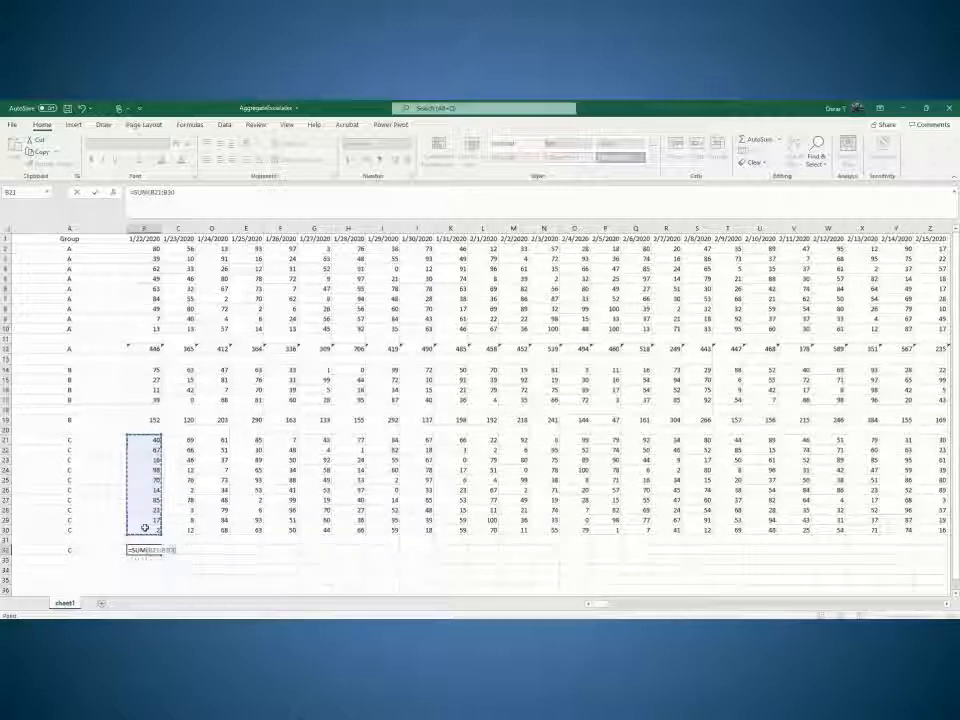
pyautogui.press('Return')
pyautogui.press('Up')
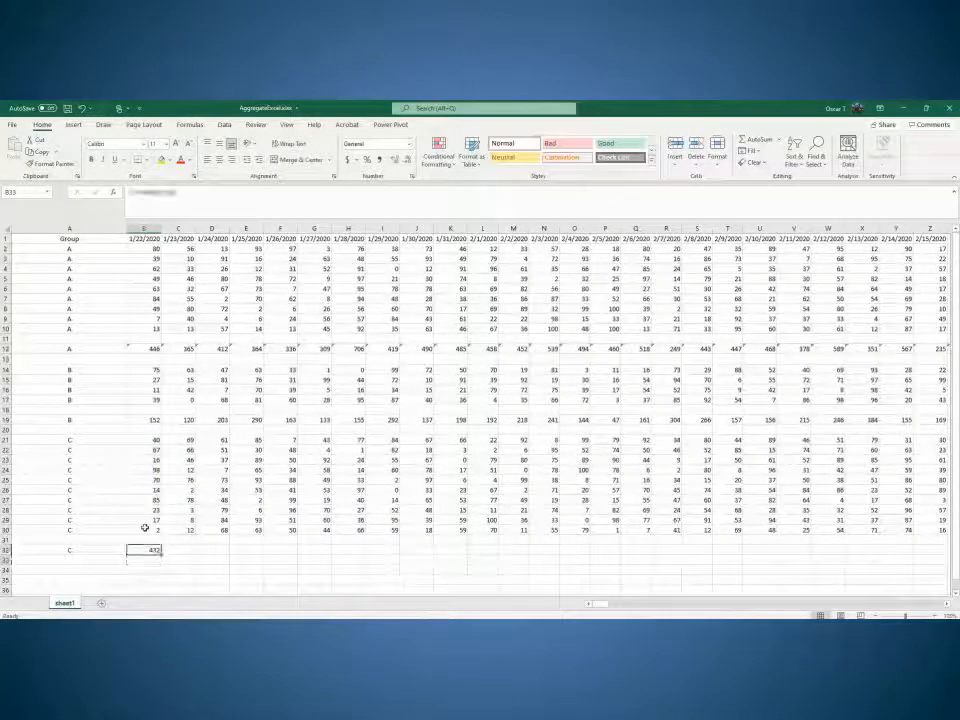
# Step: Enter an x as an end marker in WH32, in the group C total row under the last date, 9/17/2021
pyautogui.click(145, 528)
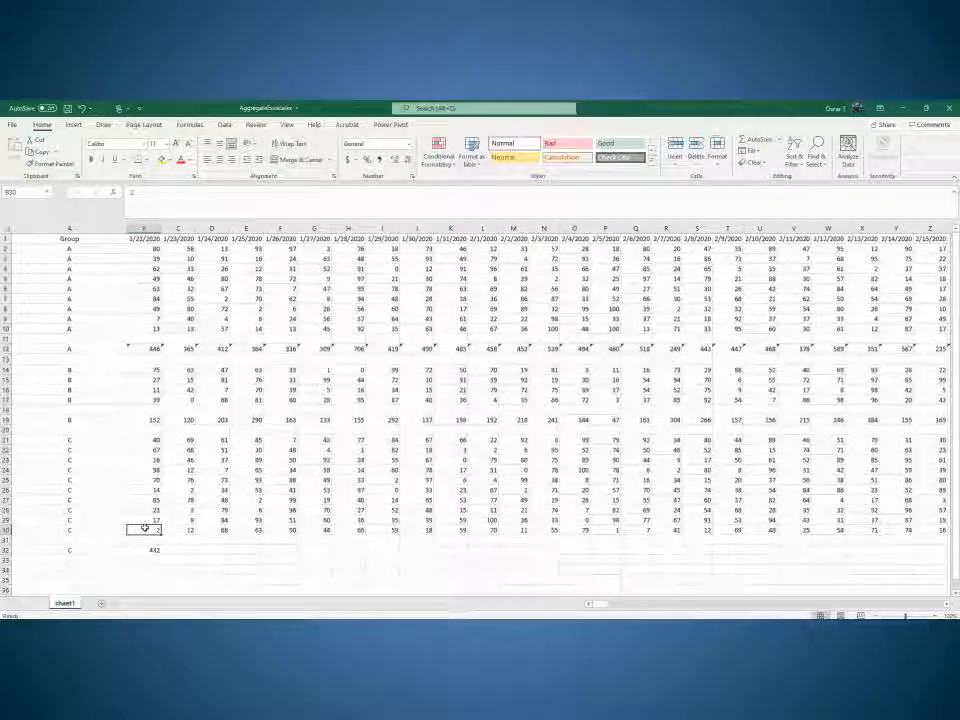
pyautogui.hotkey('ctrl', 'Right')
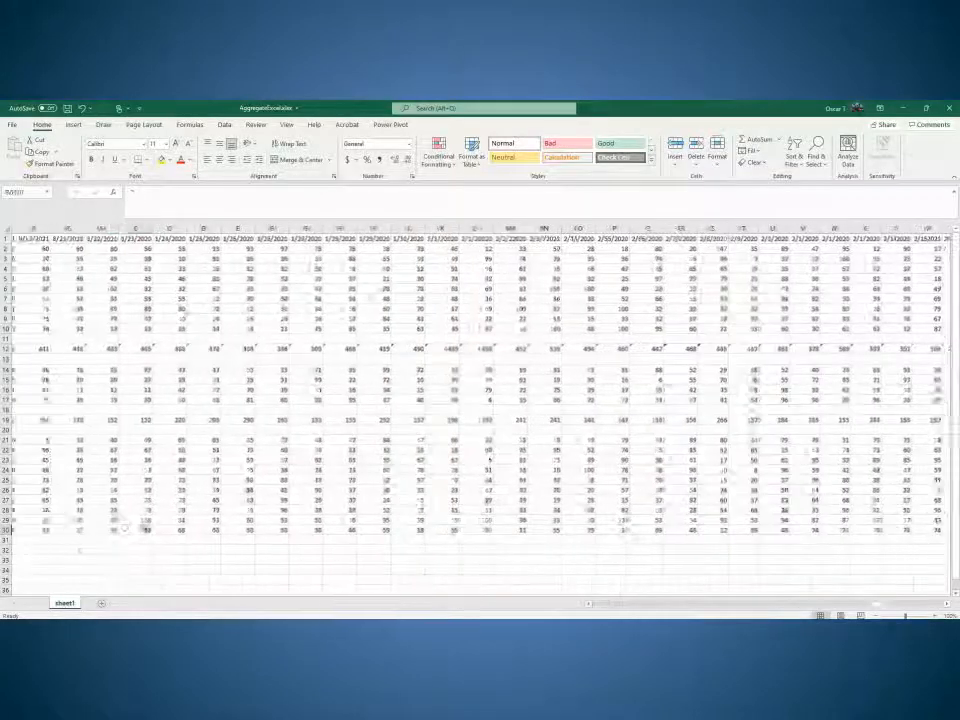
pyautogui.press('Down')
pyautogui.press('Down')
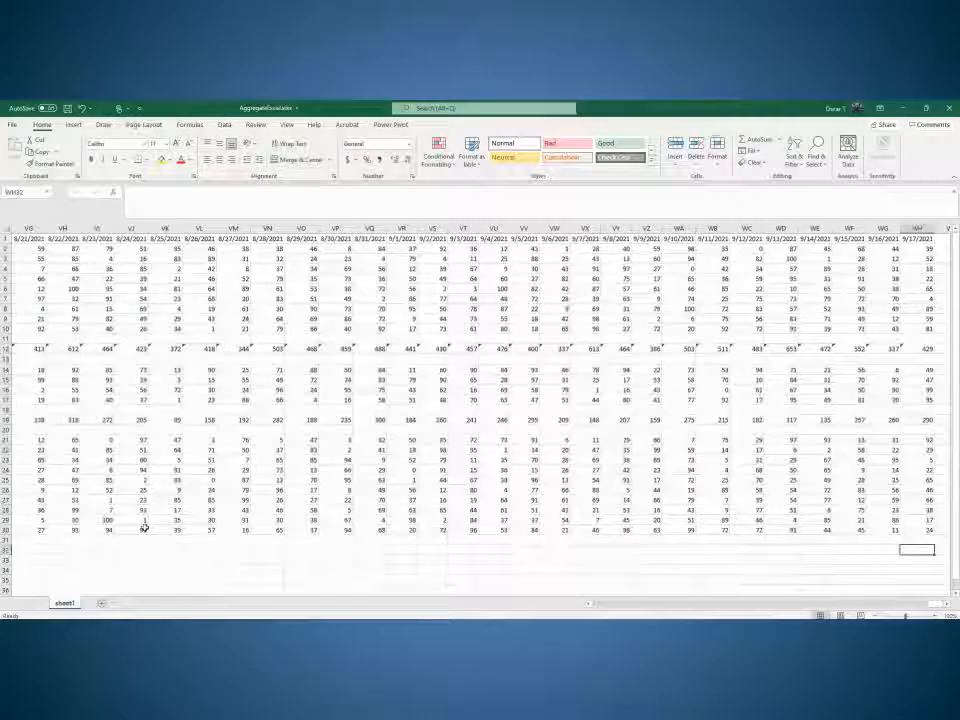
pyautogui.write('x')
pyautogui.press('Left')
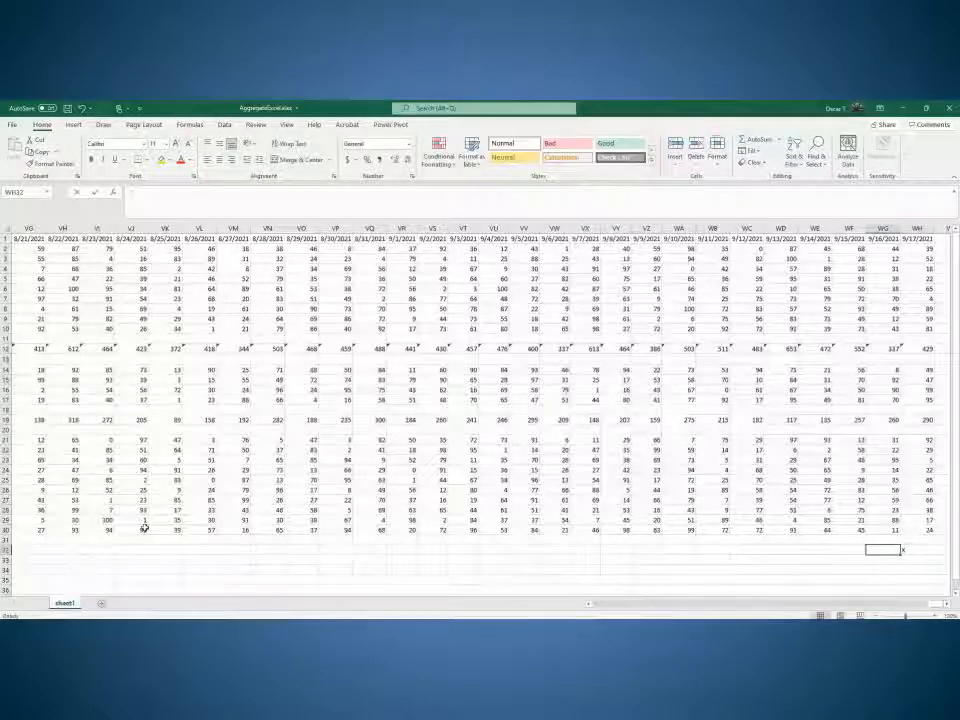
# Step: Copy the group C total formula from B32 across C32 to WH32, replacing the x end marker
pyautogui.hotkey('ctrl', 'Left')
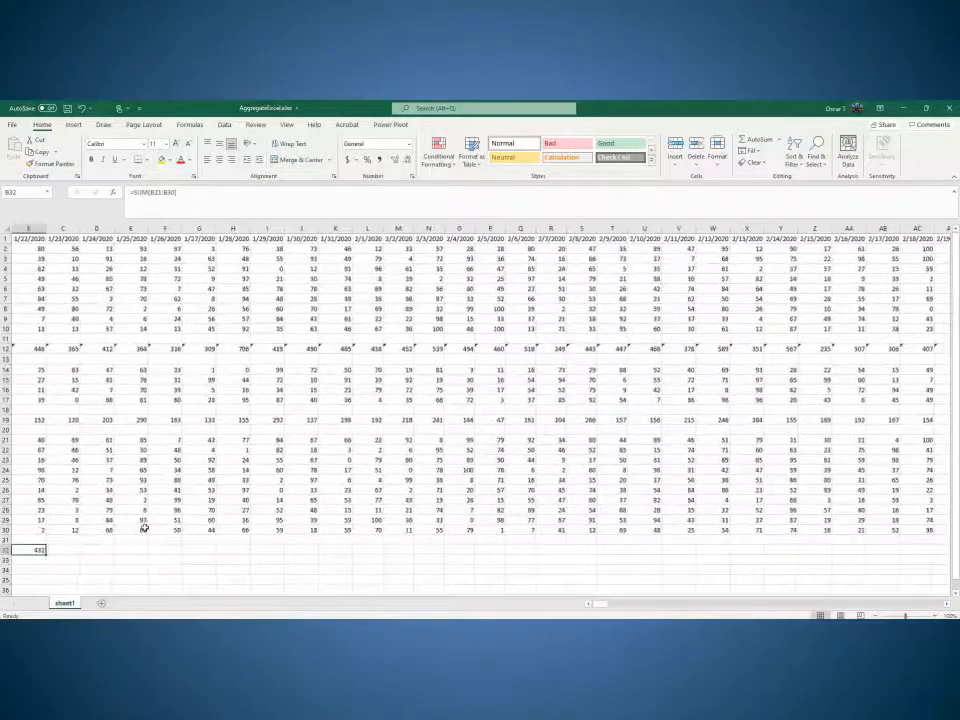
pyautogui.hotkey('ctrl', 'c')
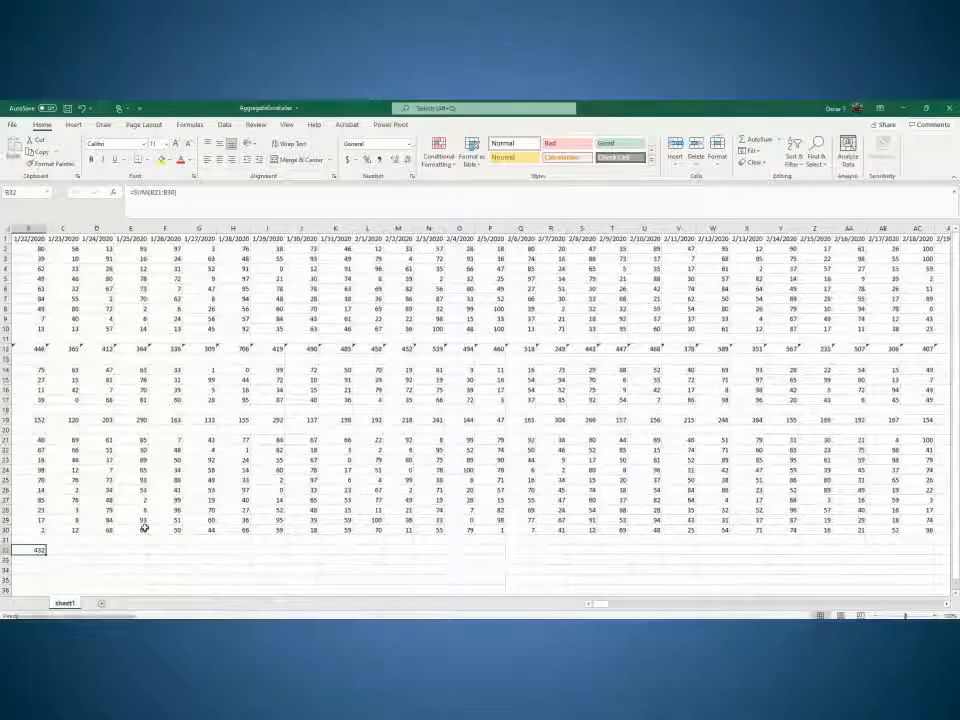
pyautogui.press('Right')
pyautogui.hotkey('ctrl', 'shift', 'Right')
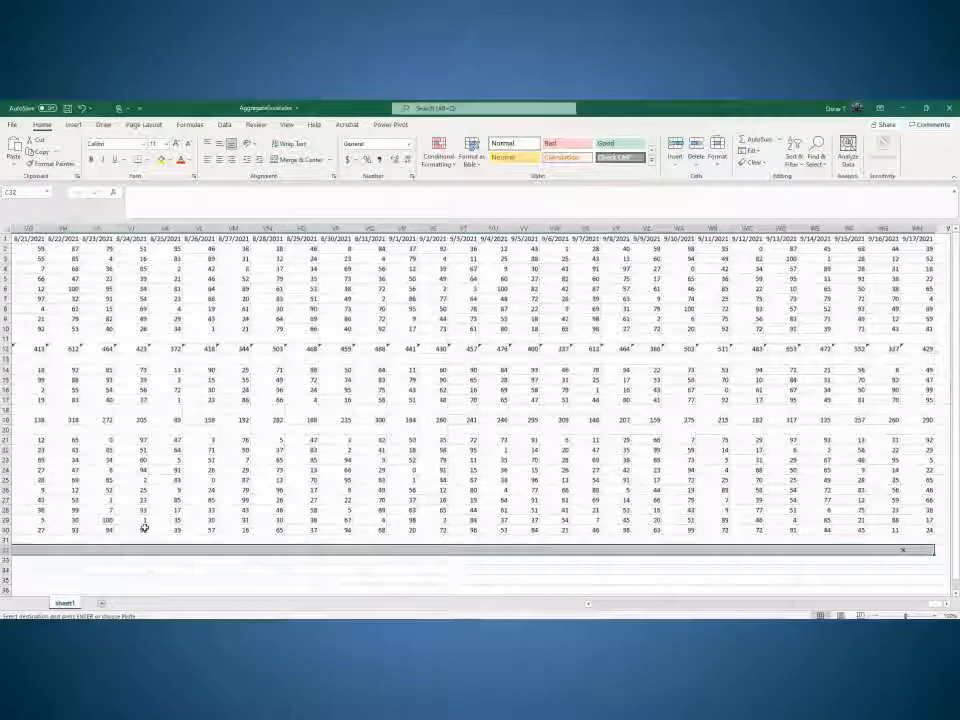
pyautogui.hotkey('ctrl', 'v')
pyautogui.press('Left')
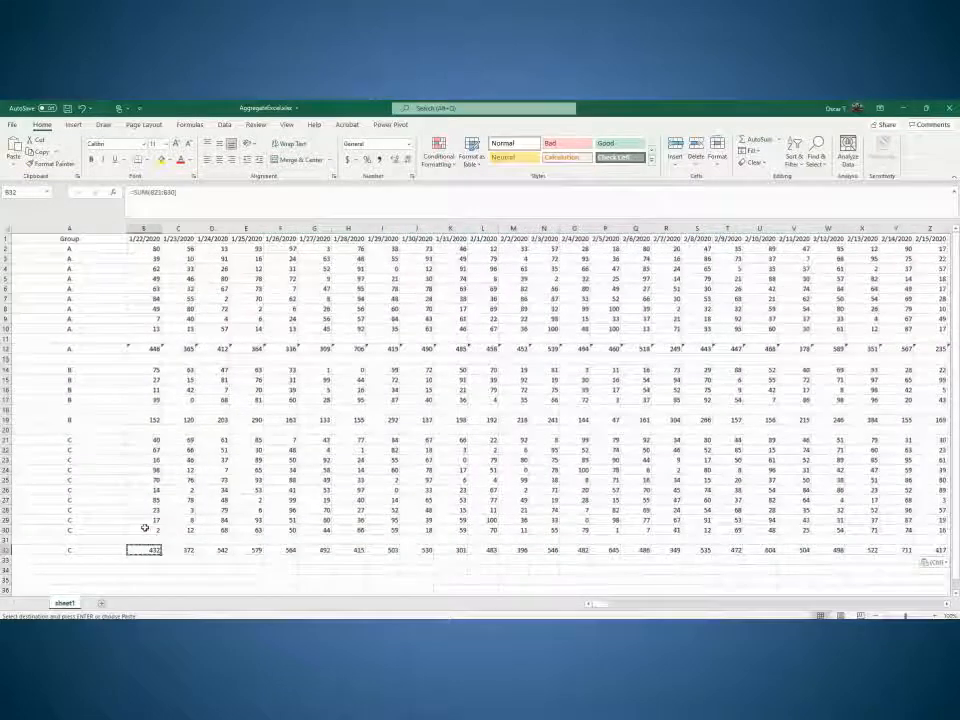
pyautogui.click(146, 348)
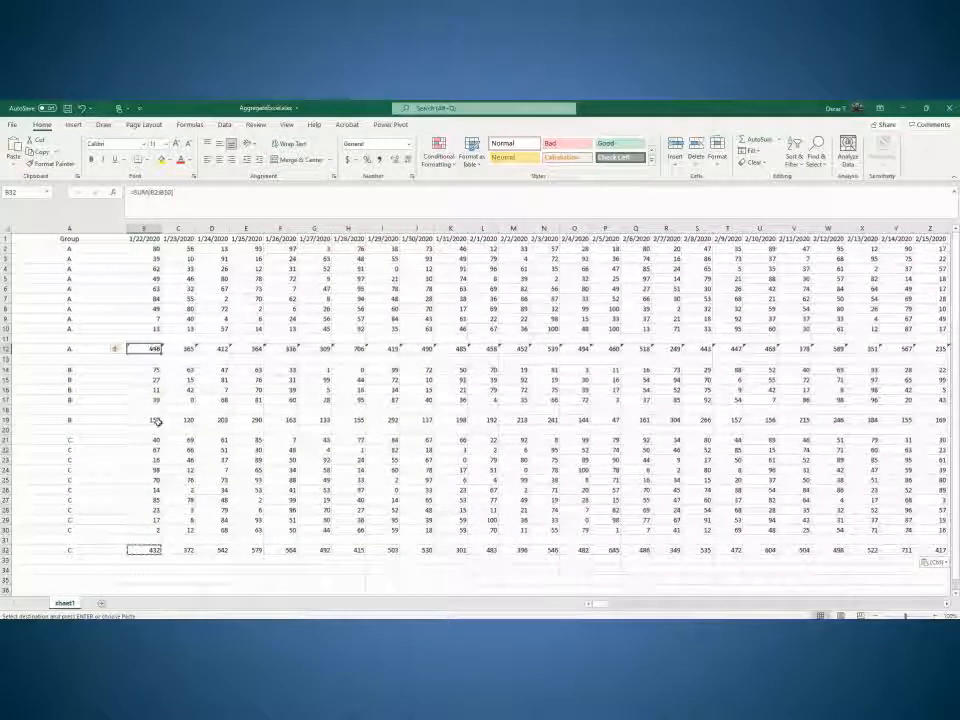
pyautogui.click(148, 318)
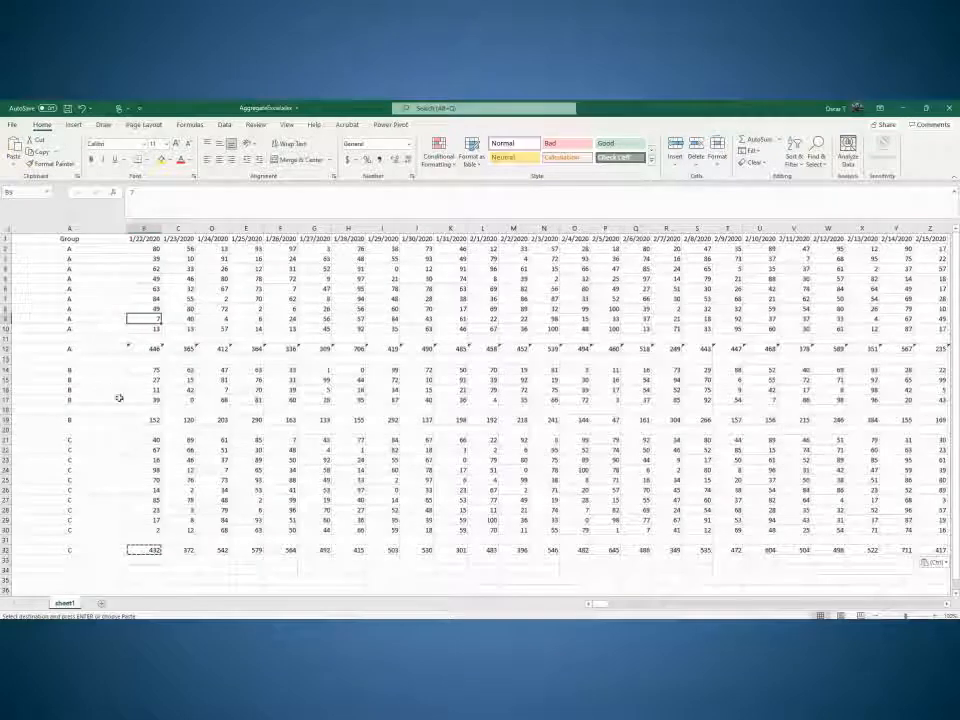
pyautogui.click(140, 258)
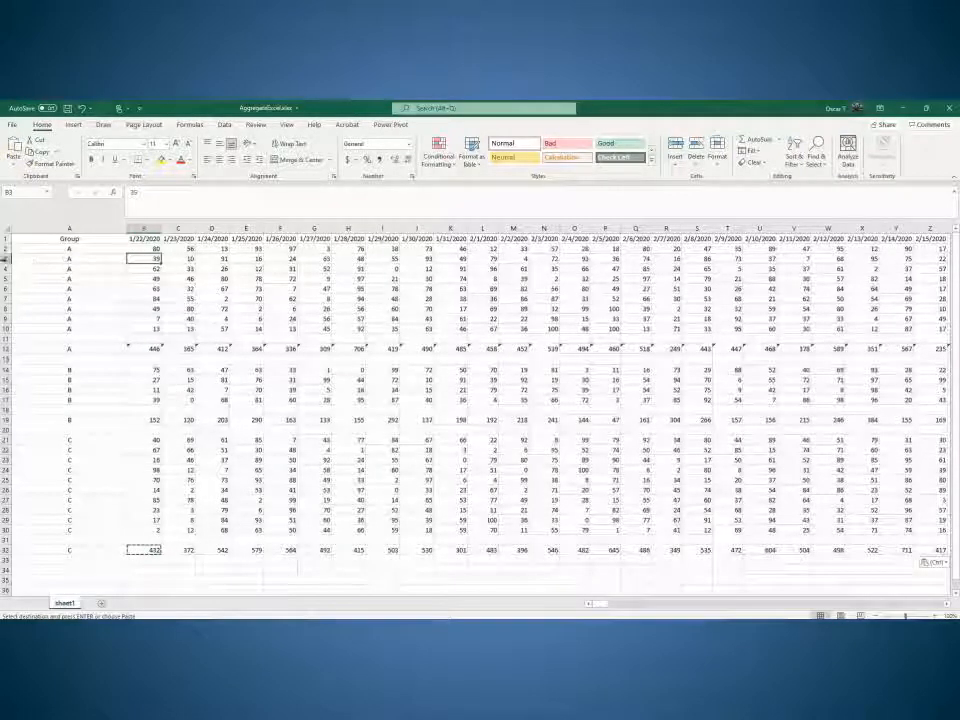
pyautogui.moveTo(5, 258); pyautogui.dragTo(4, 292)
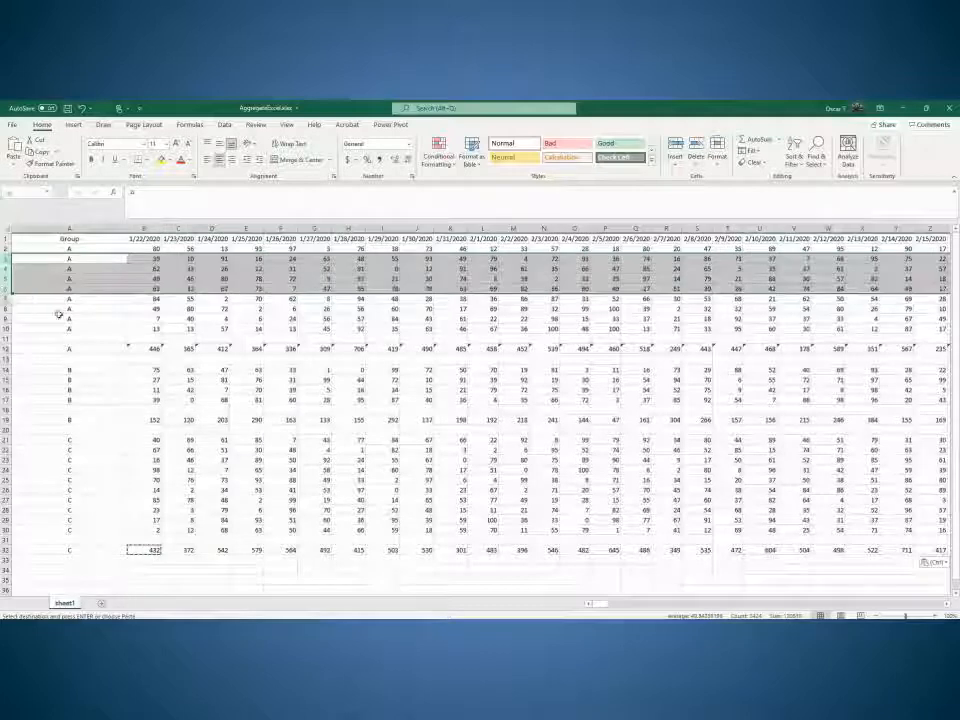
# Step: Examine the SUM formulas behind the group A totals in row 12, starting with the 1/22/2020 total in B12
pyautogui.click(138, 348)
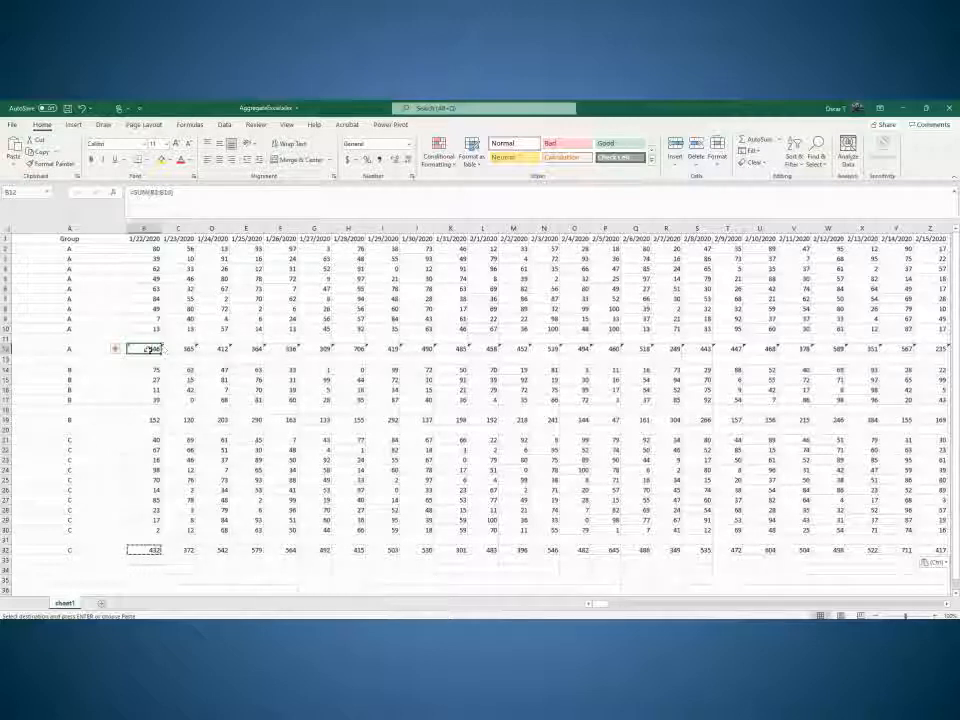
pyautogui.click(180, 193)
pyautogui.moveTo(180, 193); pyautogui.dragTo(110, 180)
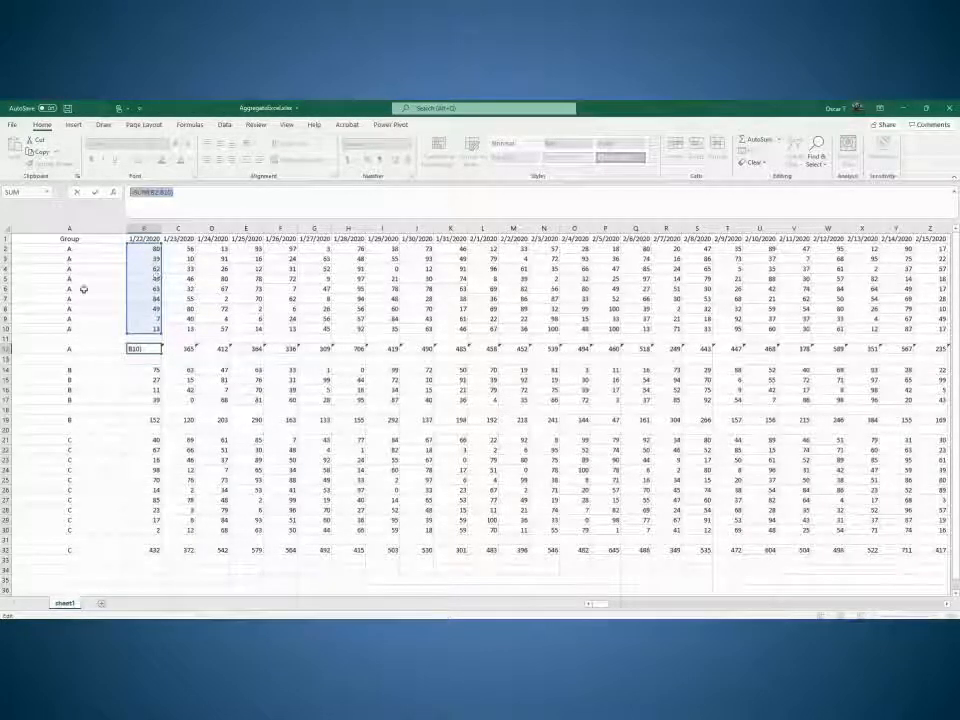
pyautogui.write('=')
pyautogui.click(110, 289)
pyautogui.press('Return')
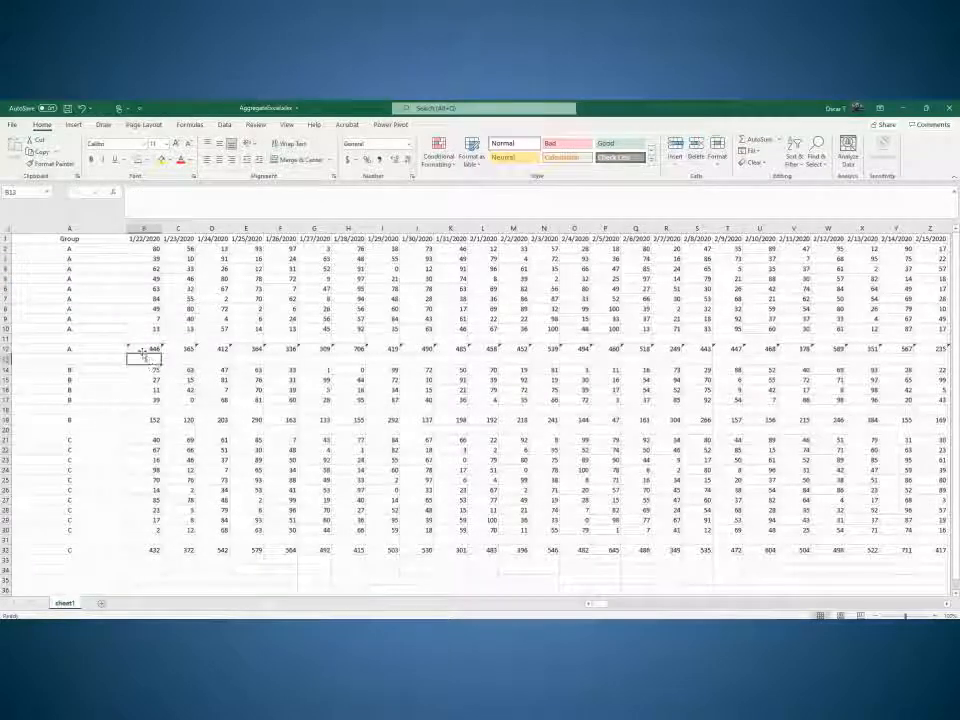
pyautogui.click(142, 350)
pyautogui.click(97, 350)
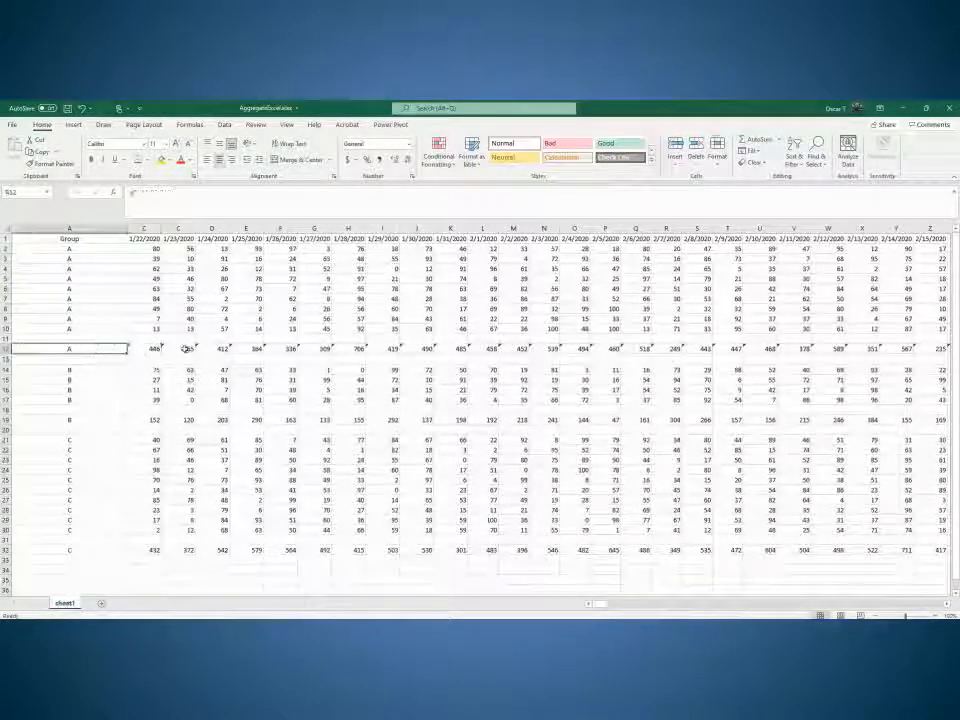
pyautogui.click(186, 349)
pyautogui.click(287, 348)
pyautogui.click(325, 349)
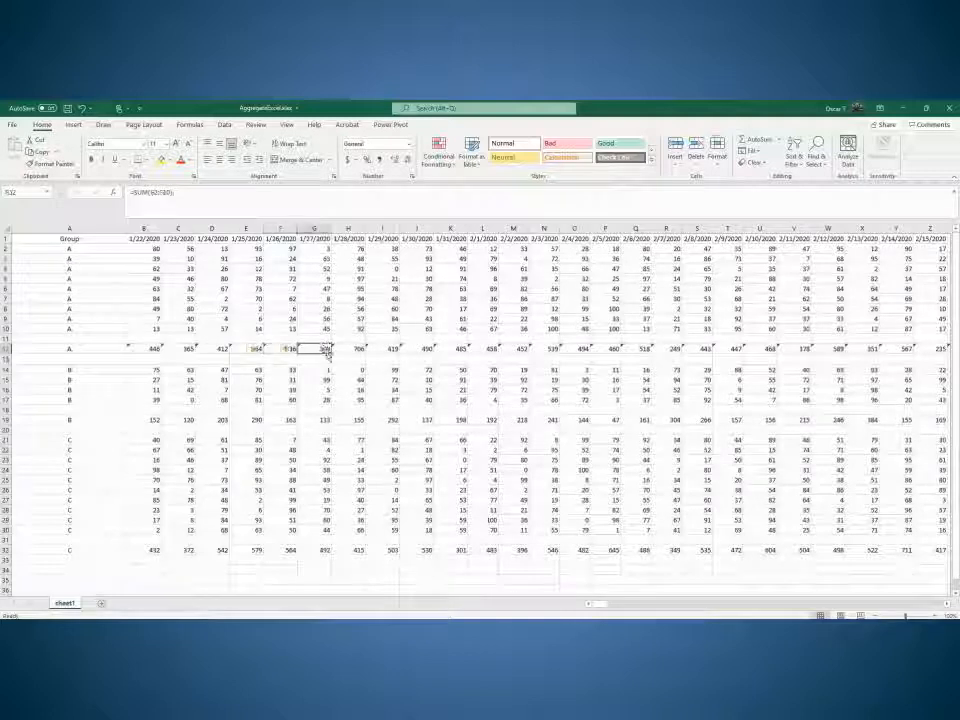
# Step: Convert the group A total row, row 12, from formulas to fixed numbers by copying it and pasting only its values in place
pyautogui.click(6, 349)
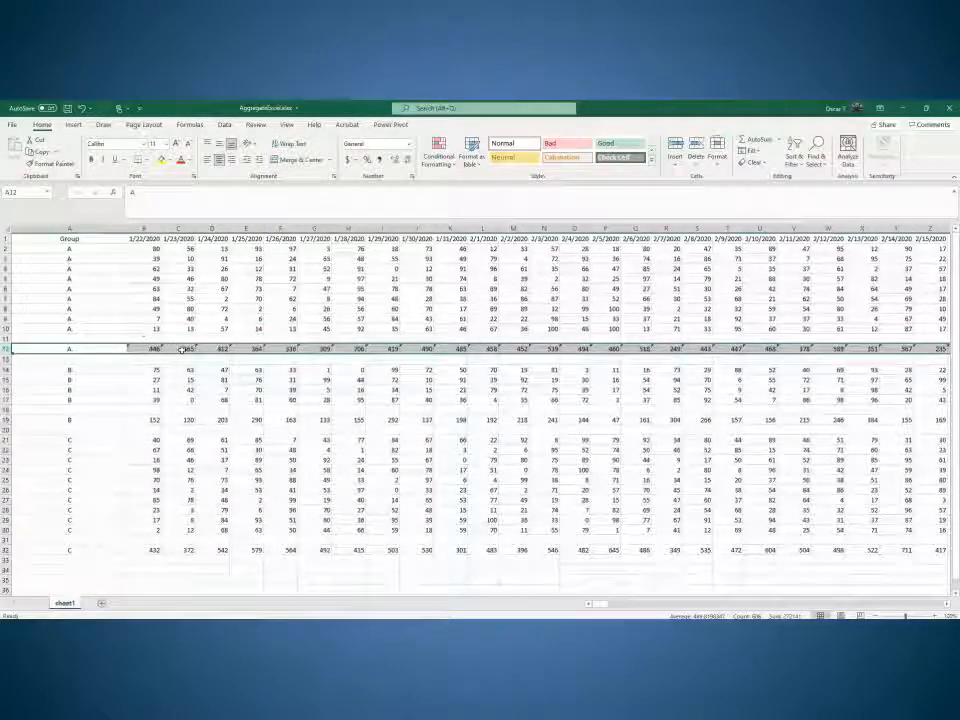
pyautogui.rightClick(182, 350)
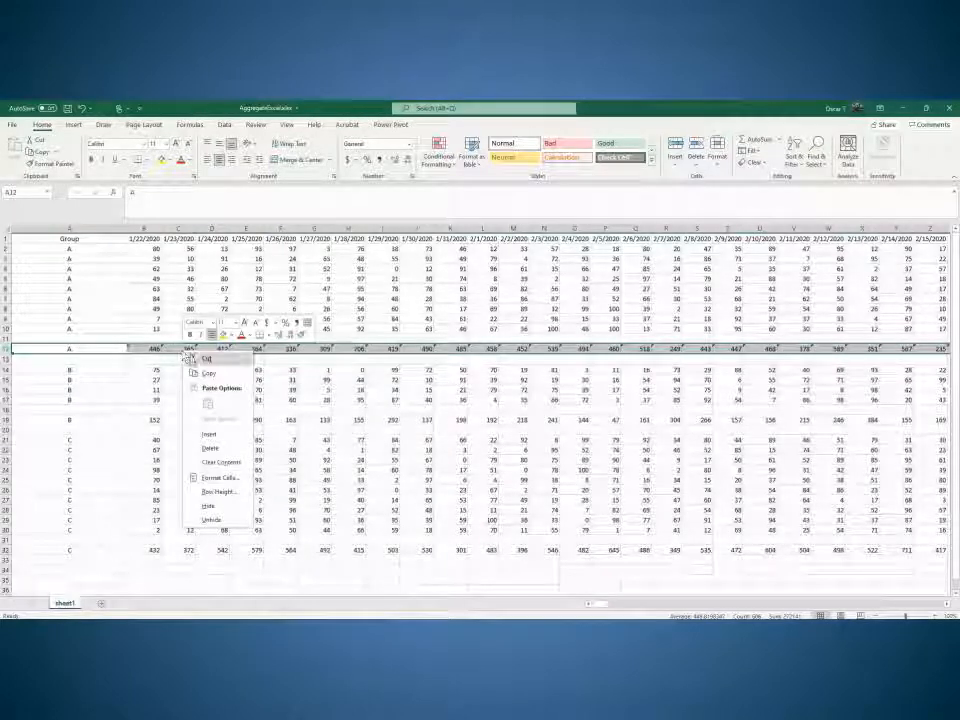
pyautogui.click(208, 374)
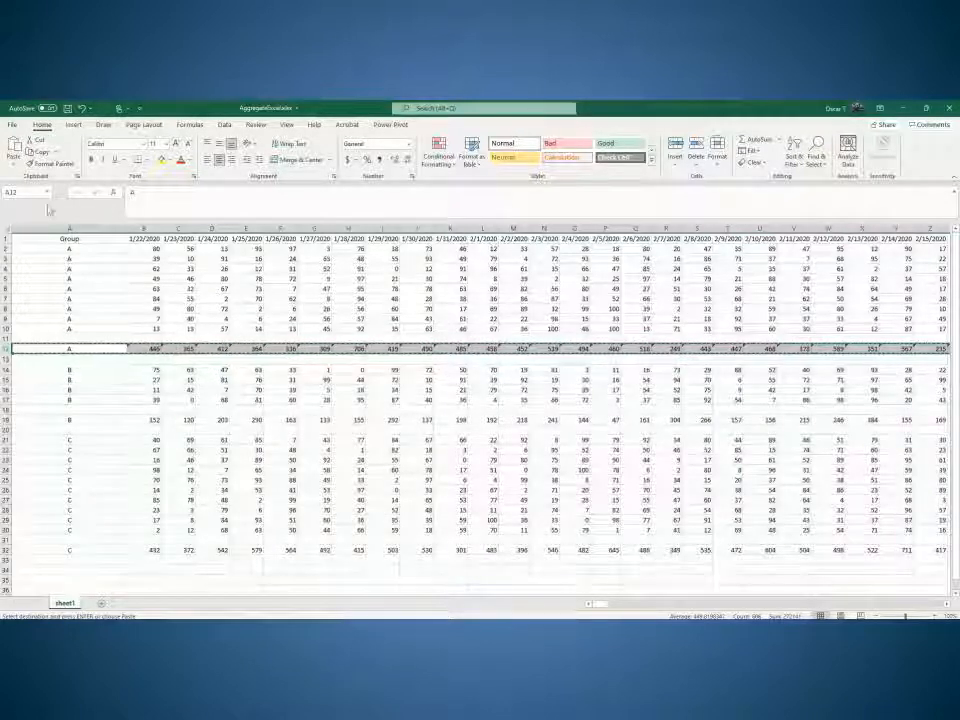
pyautogui.click(14, 168)
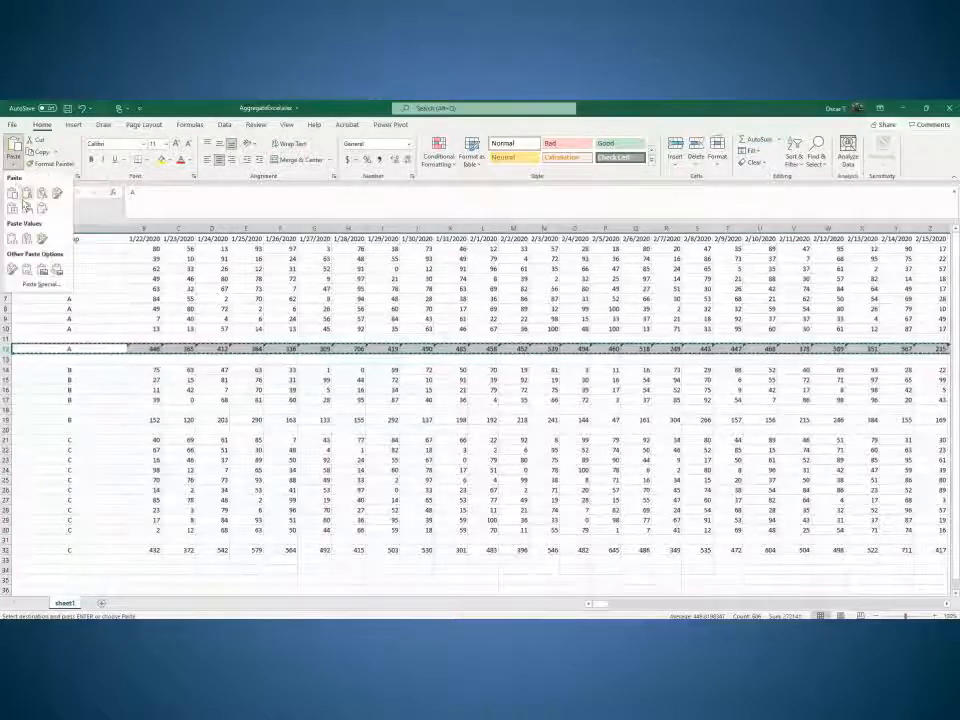
pyautogui.click(41, 285)
pyautogui.click(283, 277)
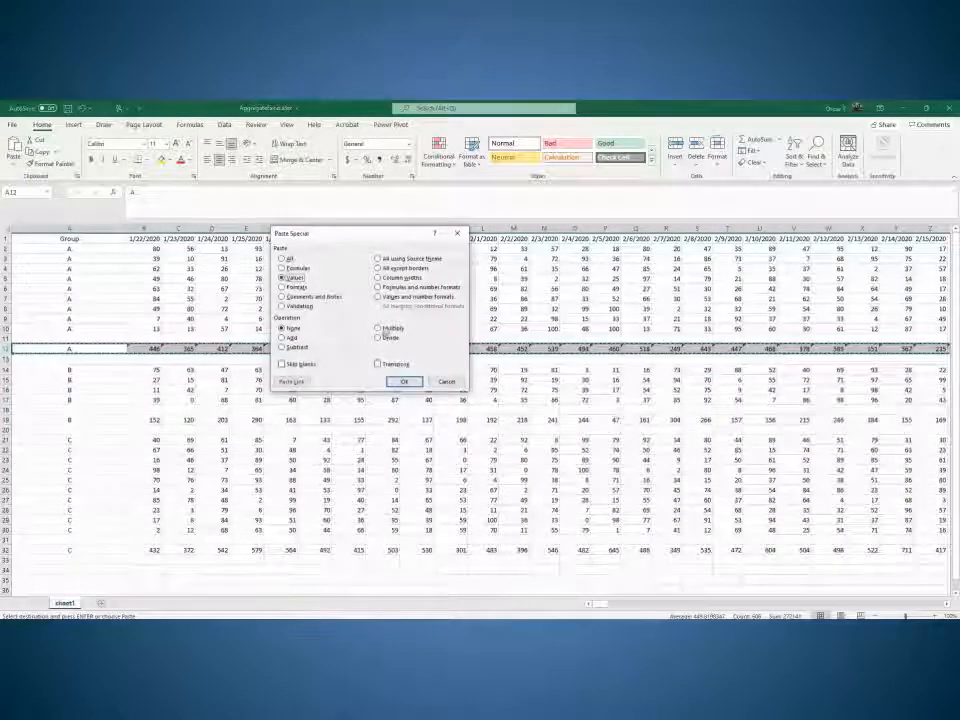
pyautogui.press('Return')
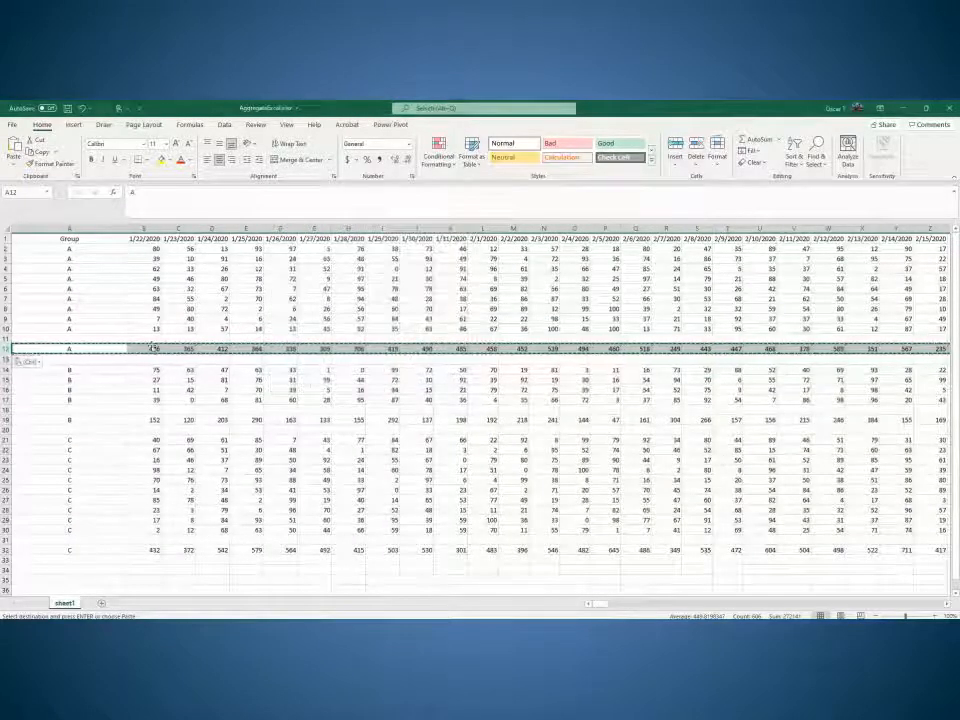
pyautogui.click(153, 348)
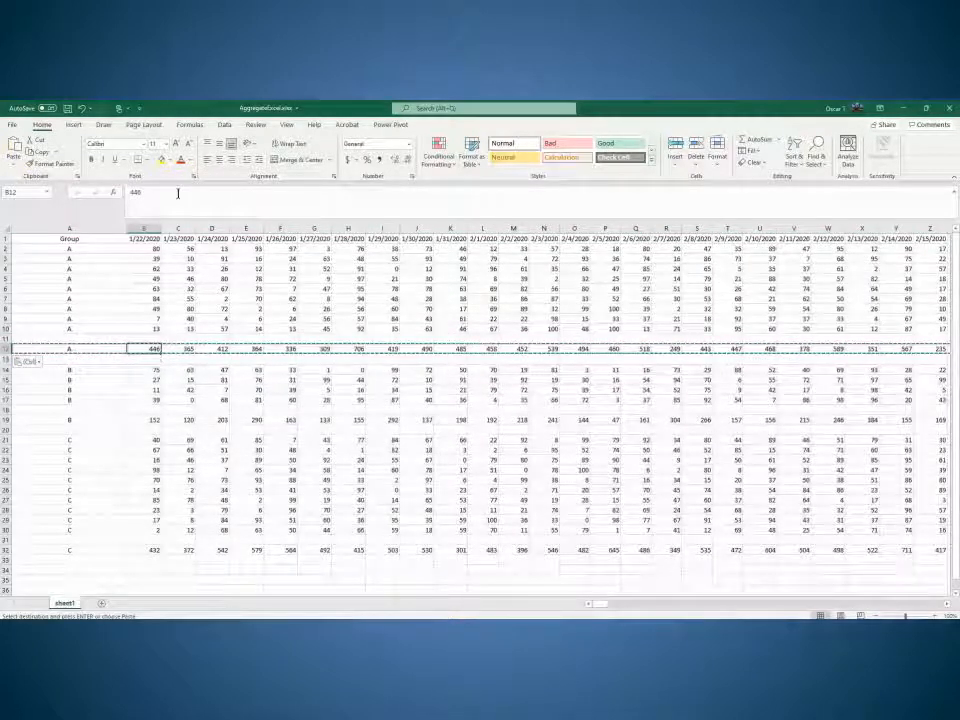
pyautogui.press('Down')
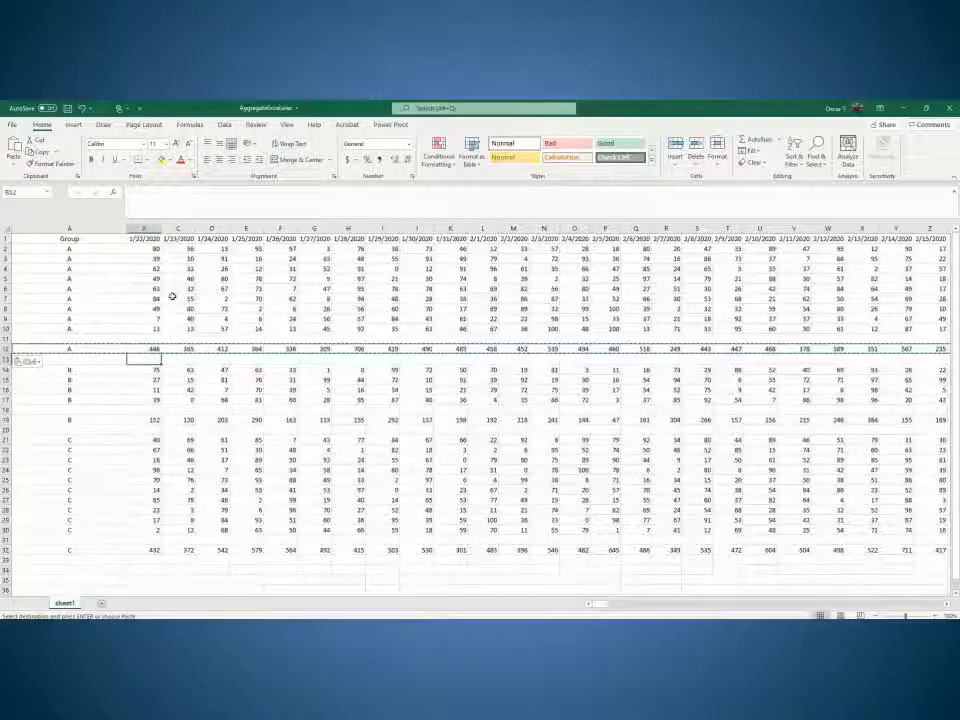
# Step: Replace the formulas in the group B total row, row 19, with their values by copying and pasting values over the same row
pyautogui.click(6, 419)
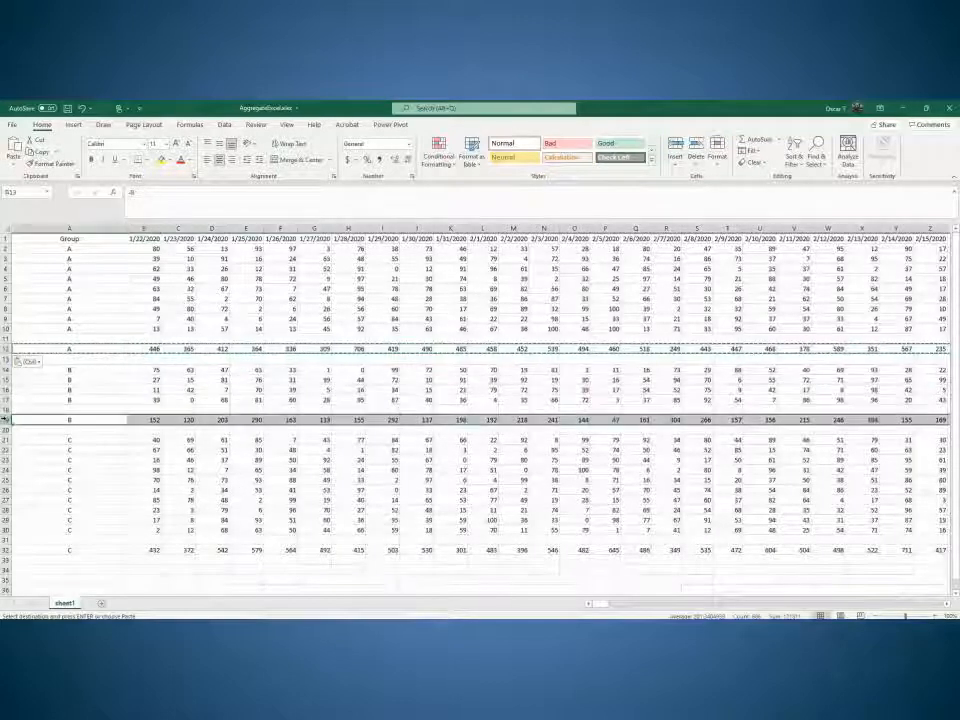
pyautogui.rightClick(80, 419)
pyautogui.click(100, 438)
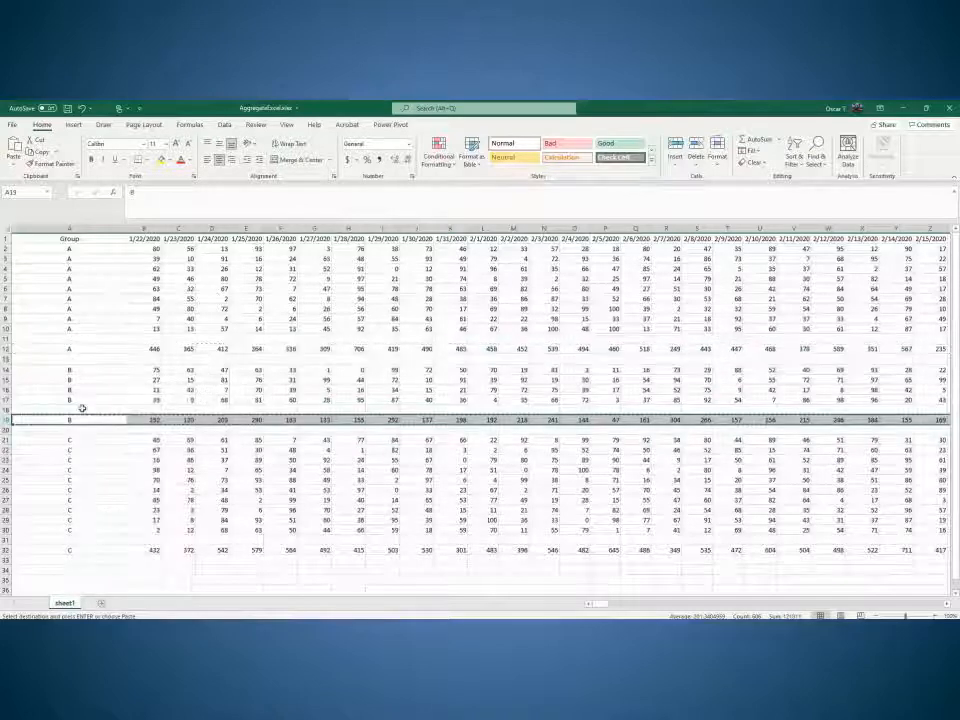
pyautogui.click(14, 160)
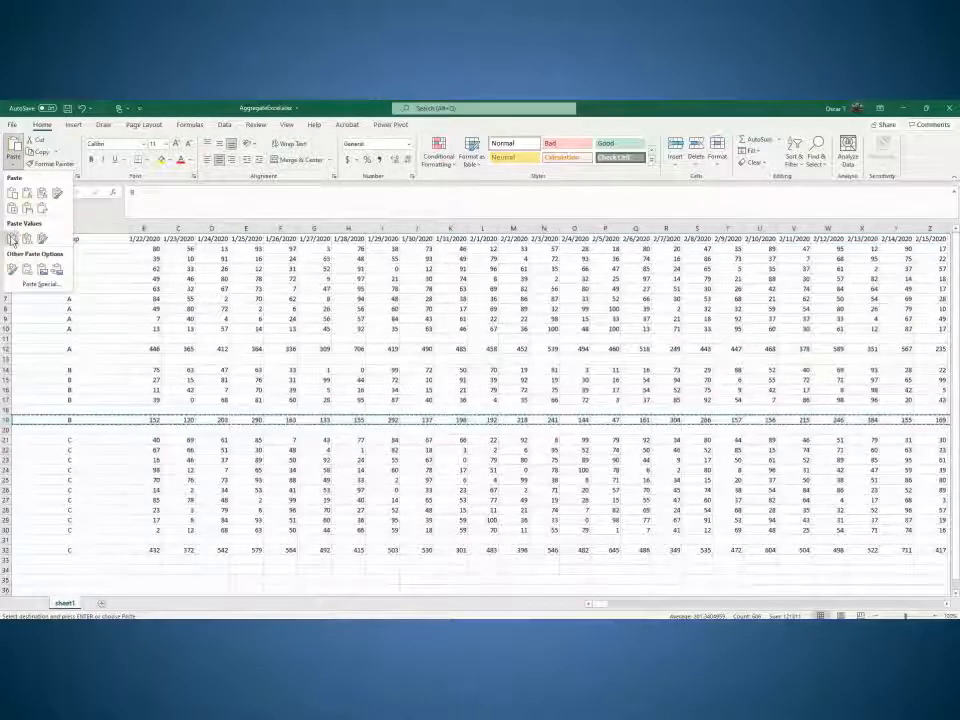
pyautogui.click(12, 239)
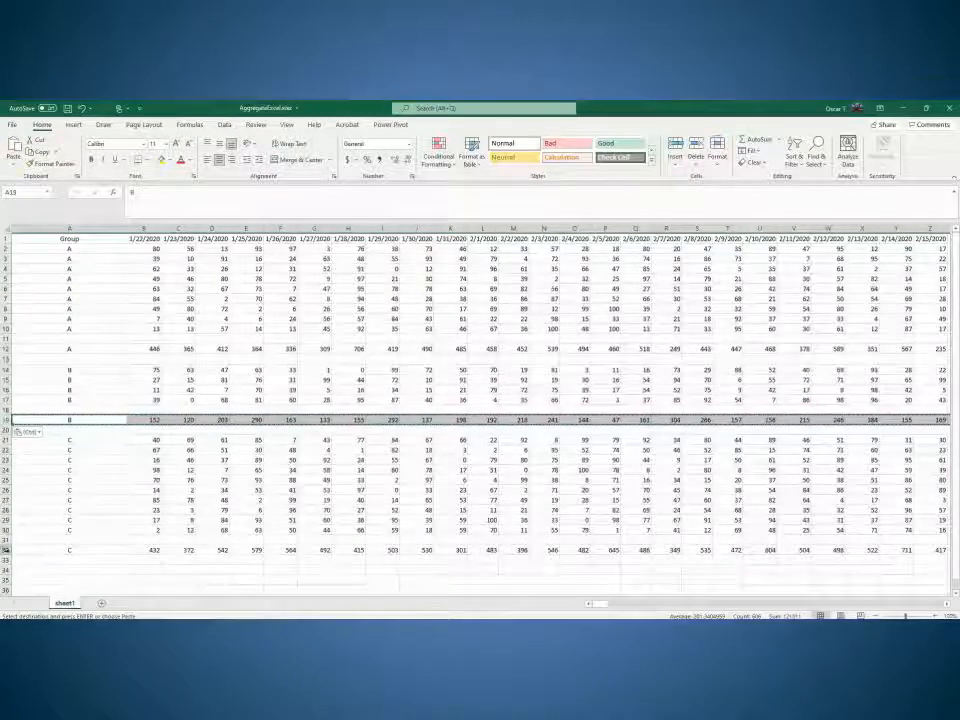
# Step: Replace the formulas in the group C total row, row 32, with pasted values and check the content of B32
pyautogui.click(5, 550)
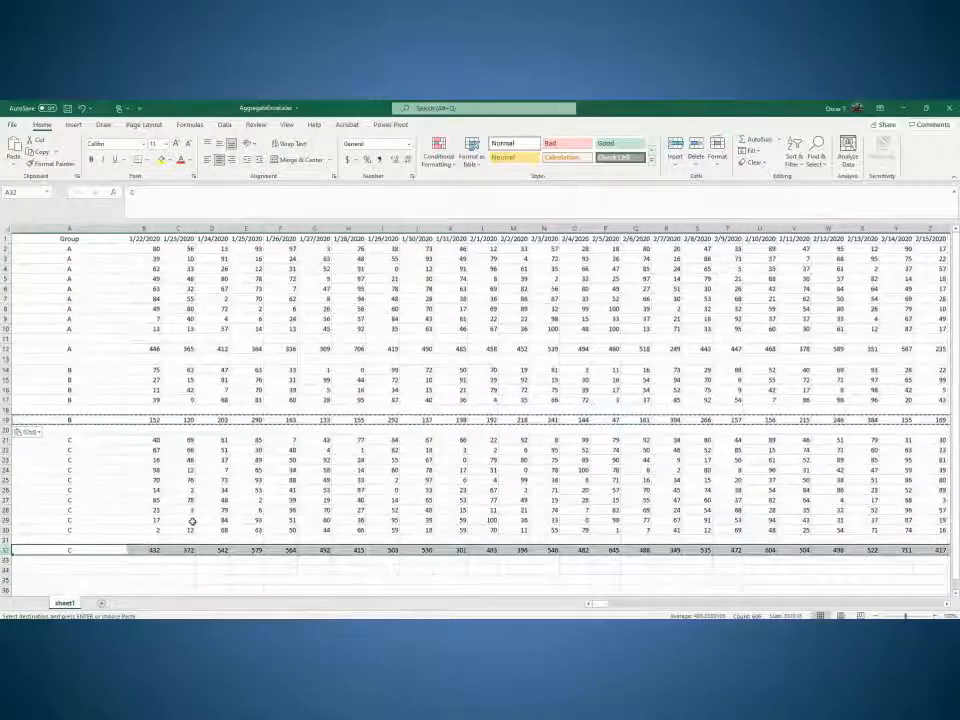
pyautogui.rightClick(197, 552)
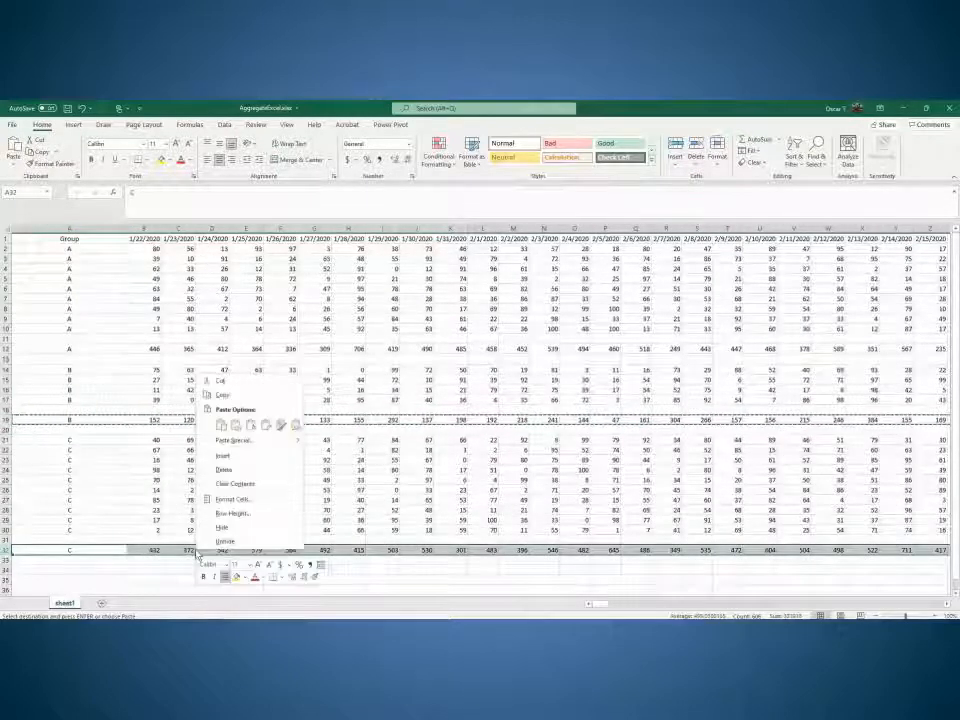
pyautogui.click(224, 396)
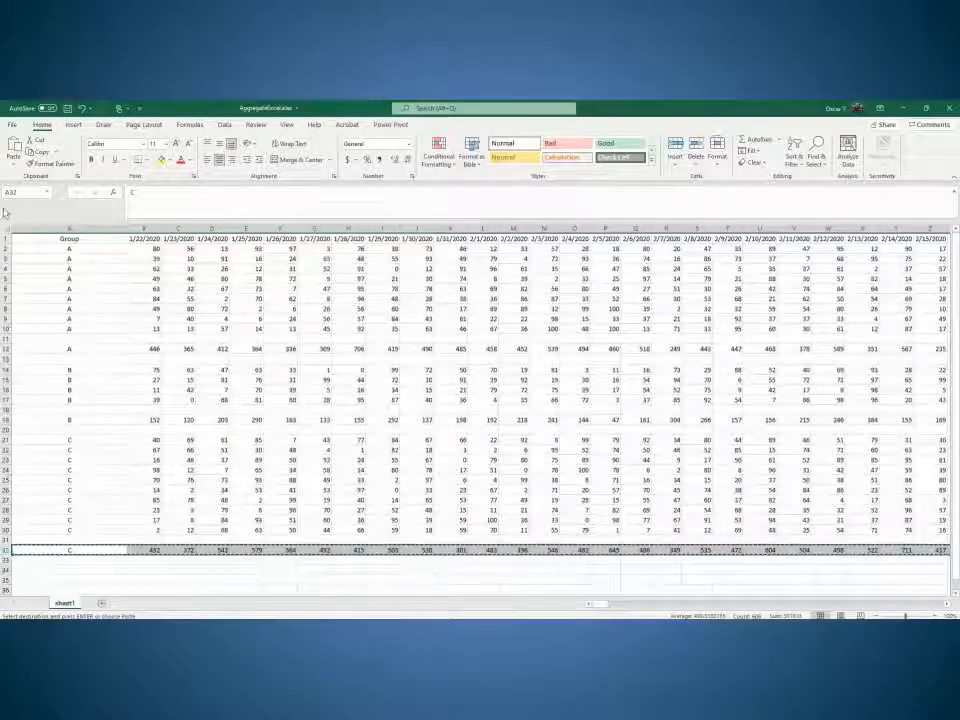
pyautogui.click(13, 158)
pyautogui.click(12, 240)
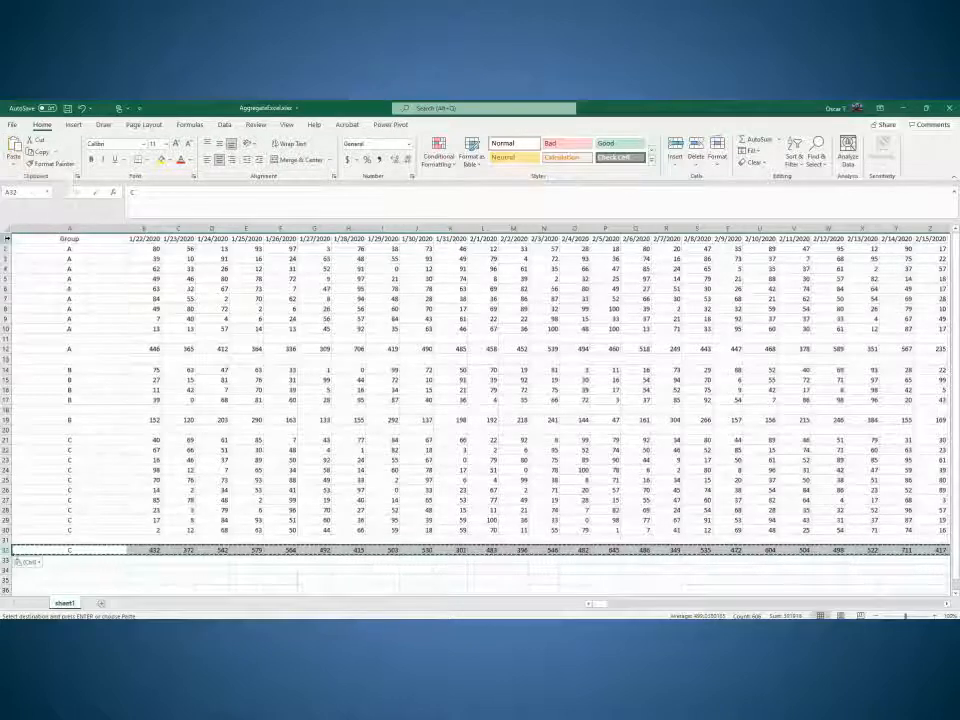
pyautogui.click(148, 550)
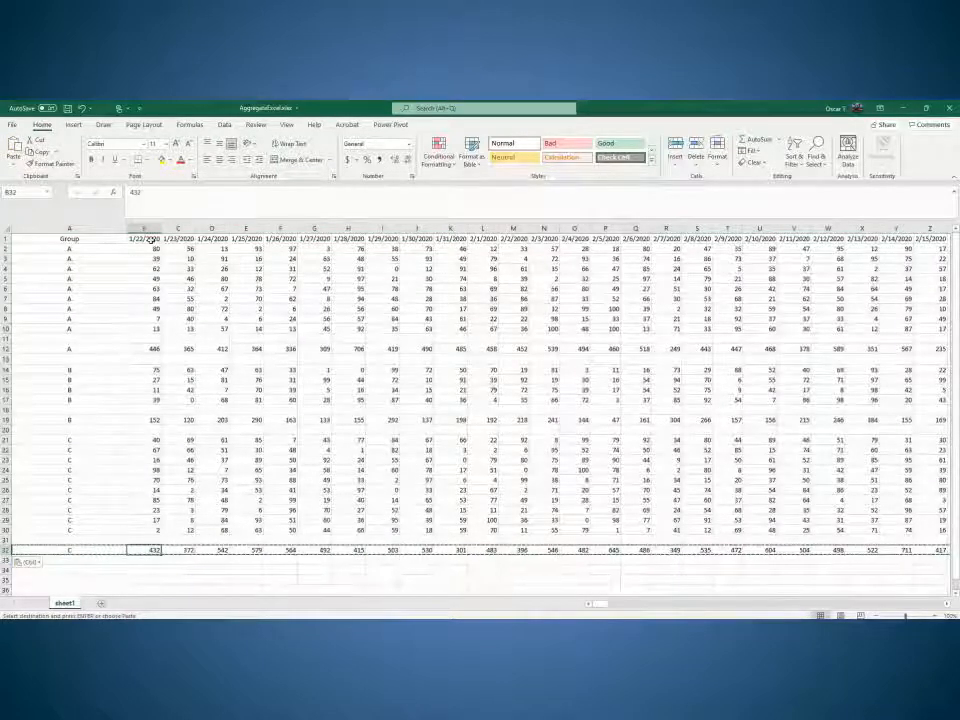
pyautogui.click(150, 249)
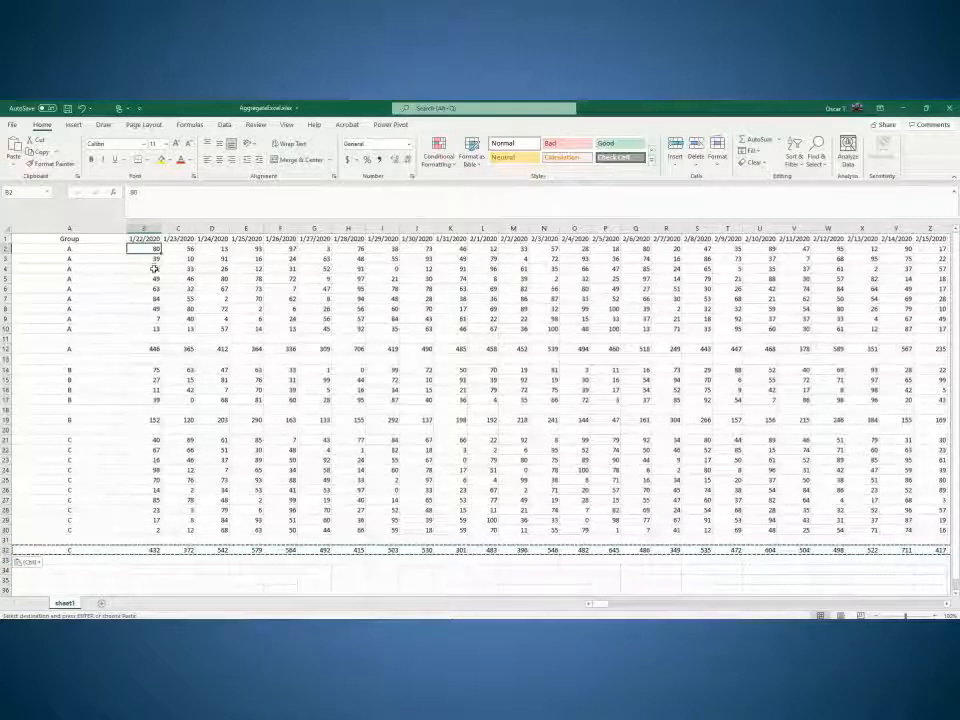
# Step: Delete the individual group A rows and the blank row below them, rows 2 to 11, keeping the group A total row
pyautogui.moveTo(158, 352); pyautogui.dragTo(255, 349)
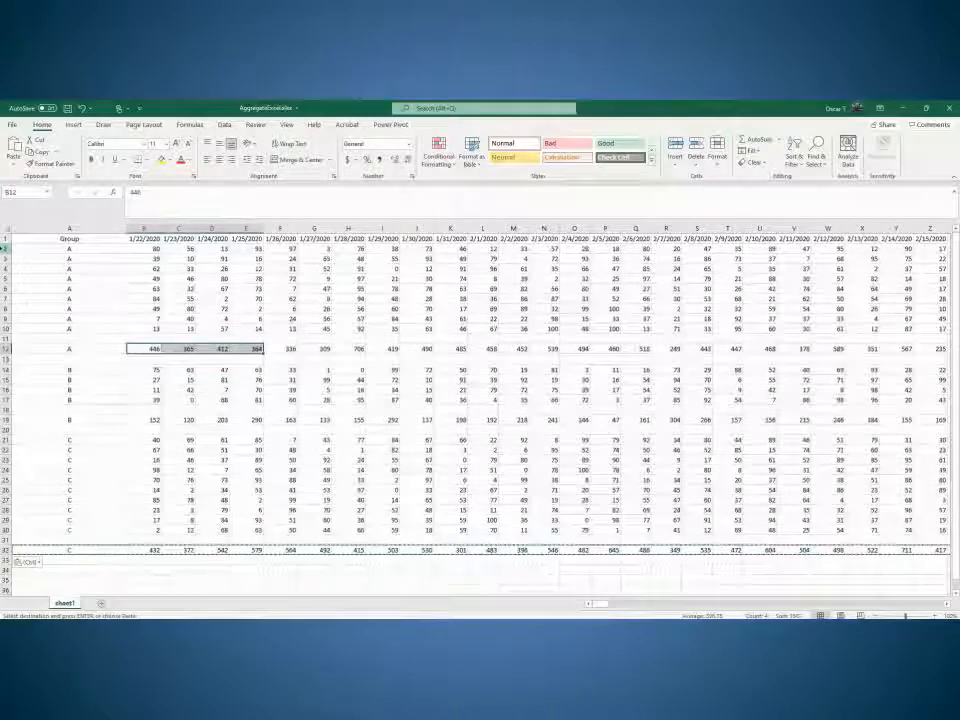
pyautogui.moveTo(5, 249); pyautogui.dragTo(5, 340)
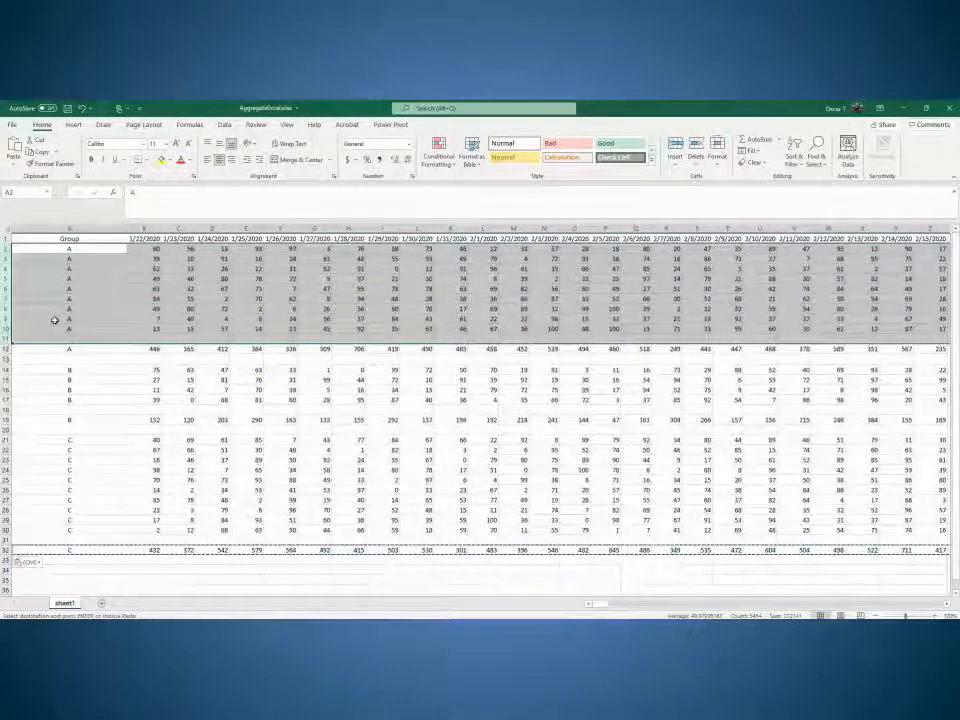
pyautogui.rightClick(84, 267)
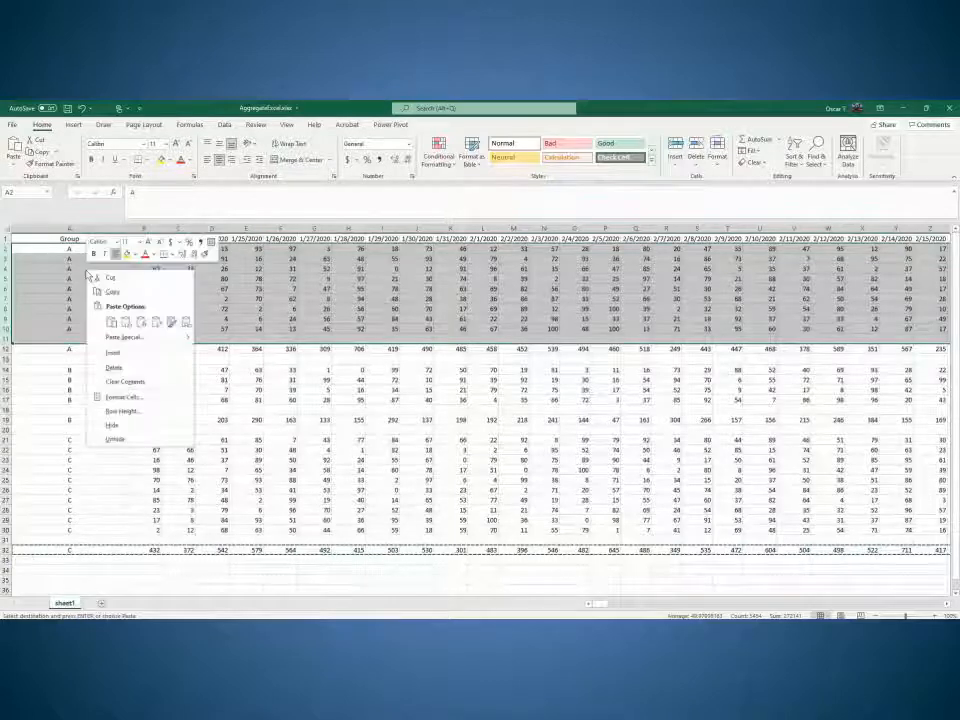
pyautogui.click(114, 369)
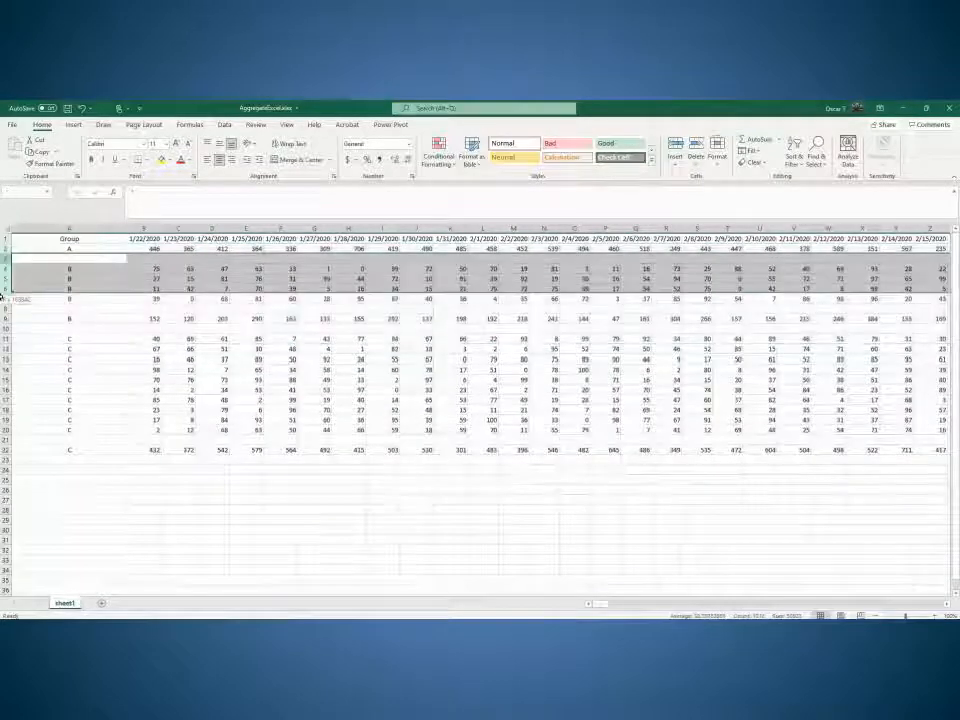
# Step: Delete the group B detail and blank rows 3 to 8, and the group C detail and blank rows 4 to 15, keeping both total rows
pyautogui.rightClick(84, 296)
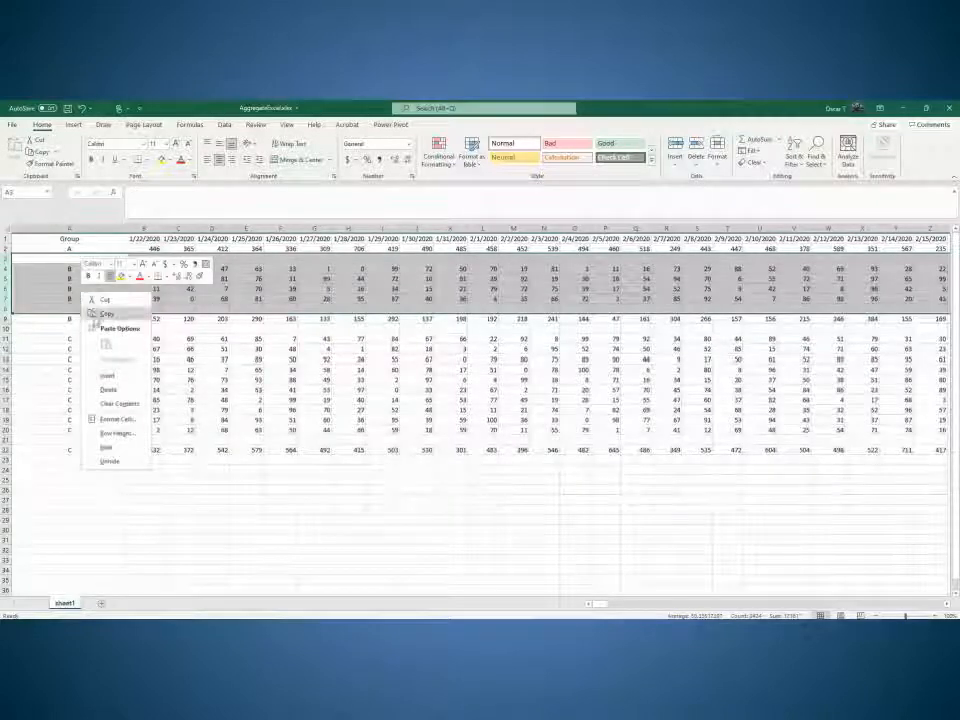
pyautogui.click(107, 389)
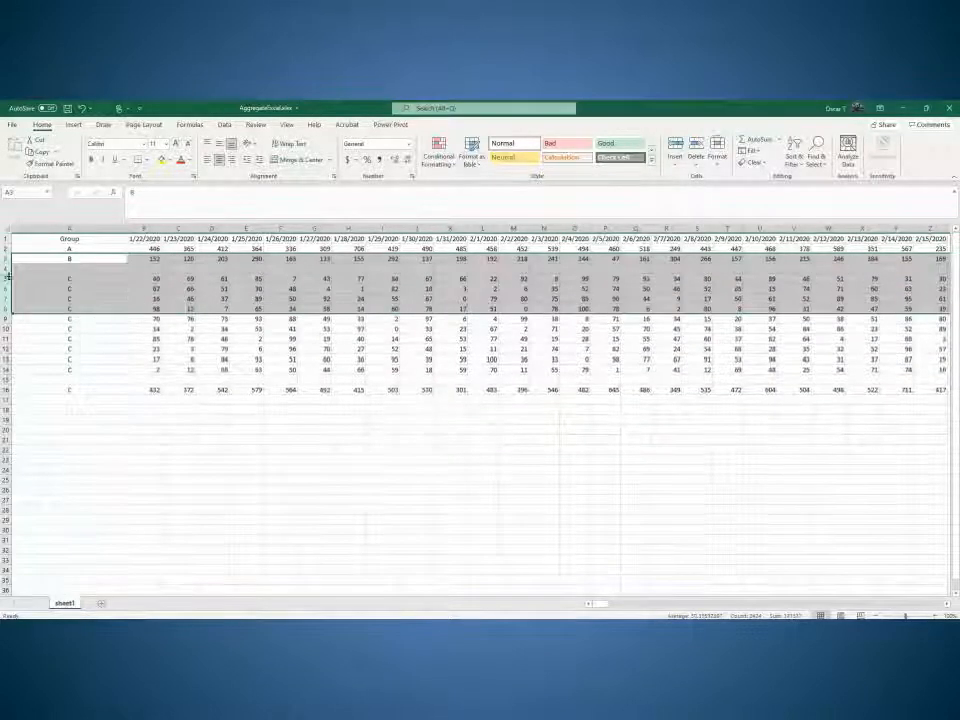
pyautogui.moveTo(8, 278); pyautogui.dragTo(22, 379)
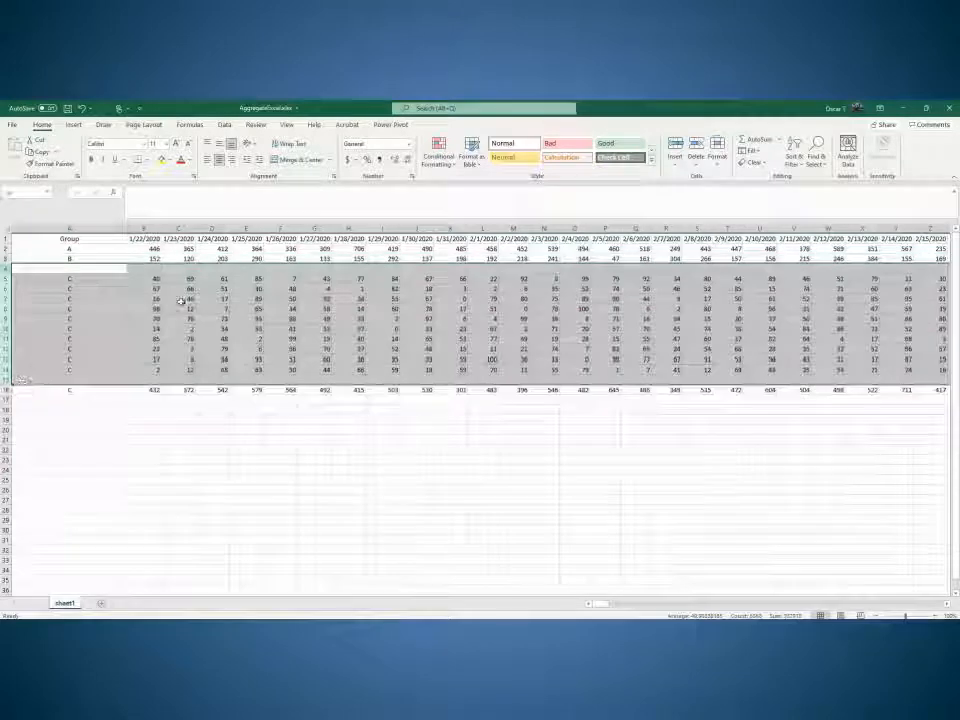
pyautogui.rightClick(181, 302)
pyautogui.click(205, 398)
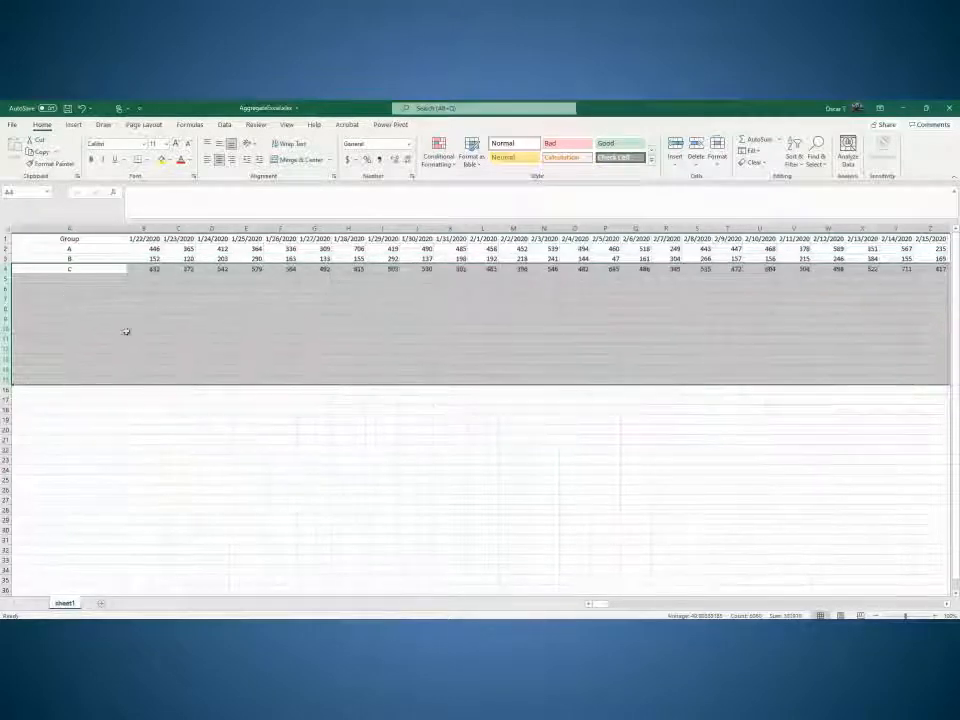
pyautogui.click(57, 239)
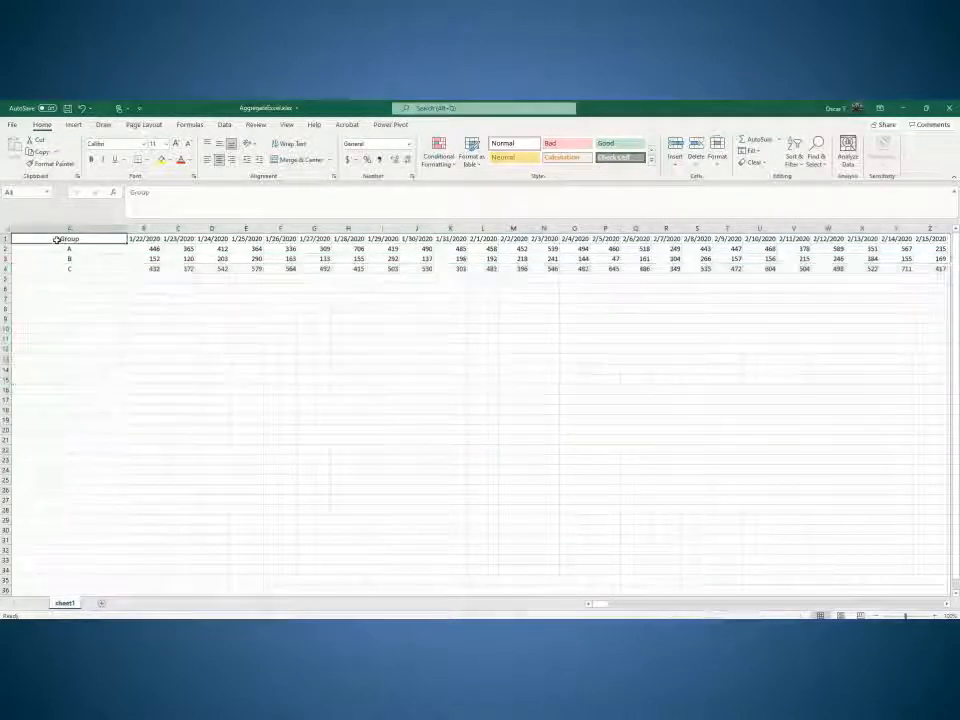